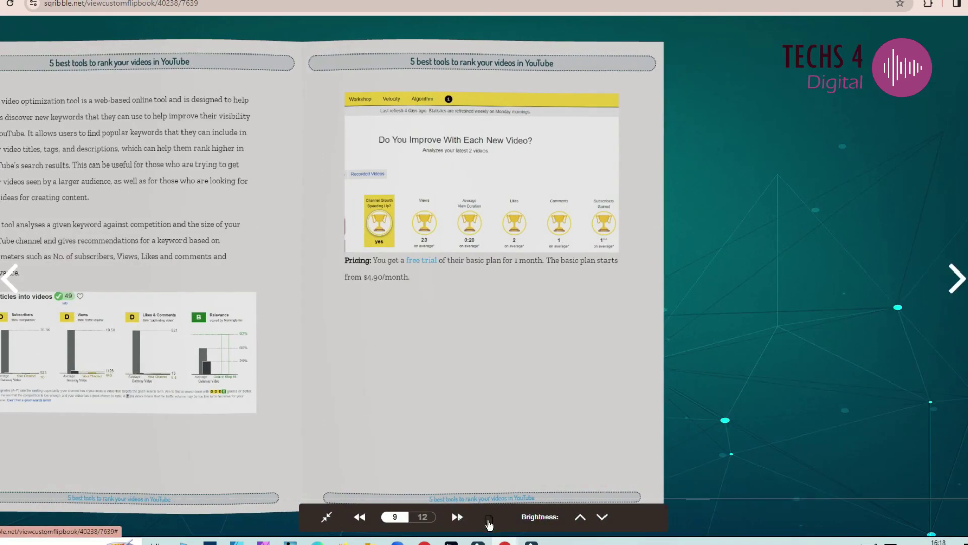
Page to the flipbook's end, then generate the Digital Marketing cover mockup with Book - 4
{"action": "left_click", "coordinate": [454, 517]}
{"action": "left_click", "coordinate": [360, 517]}
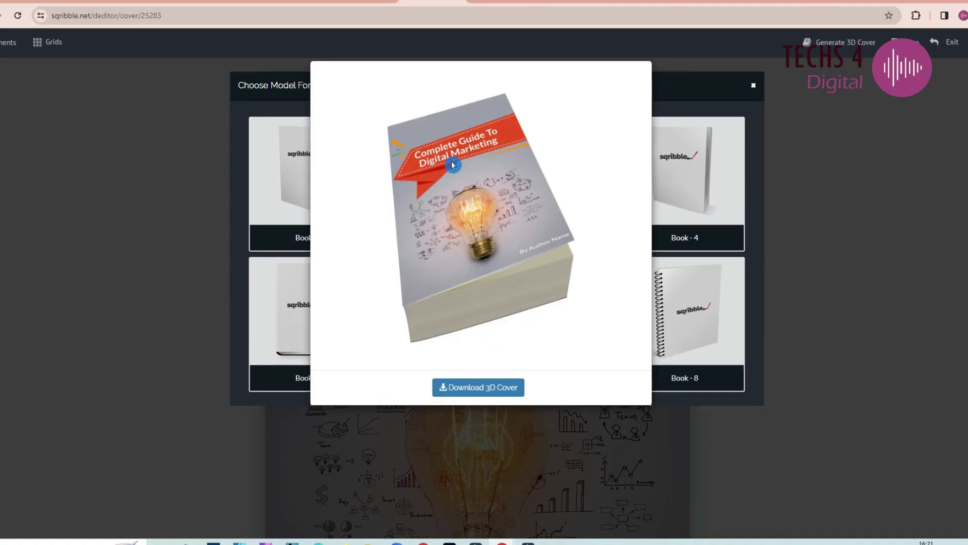
{"action": "left_click", "coordinate": [664, 74]}
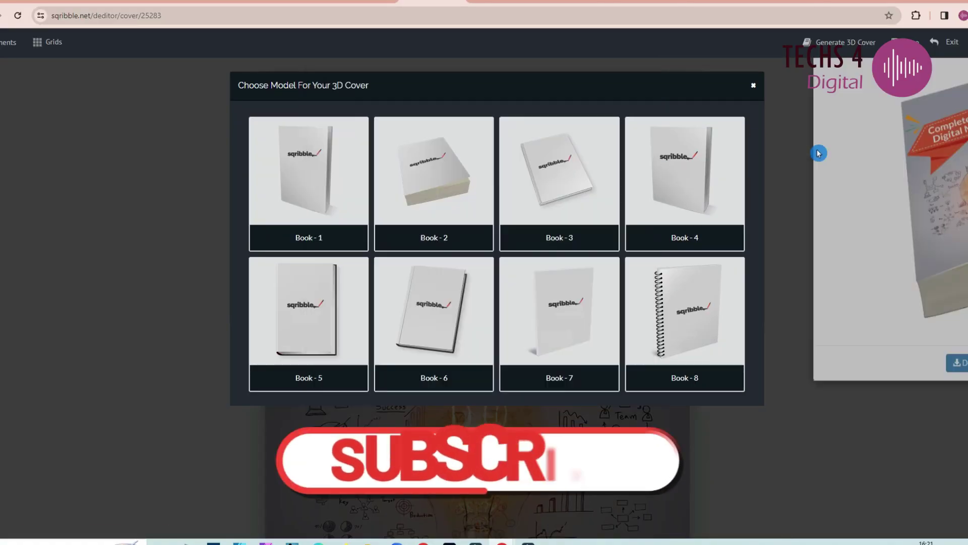
{"action": "left_click", "coordinate": [698, 172]}
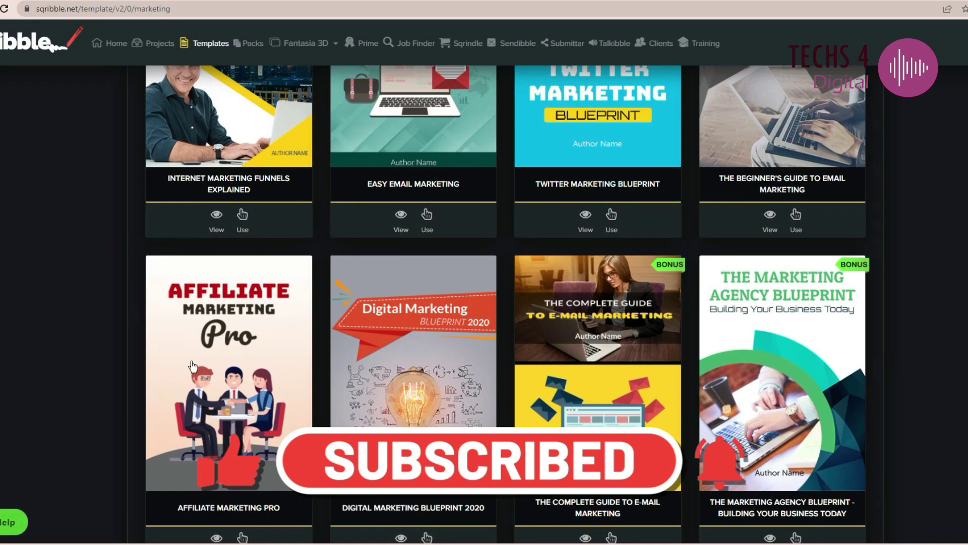
{"action": "scroll", "coordinate": [902, 346], "scroll_direction": "down", "scroll_amount": 5}
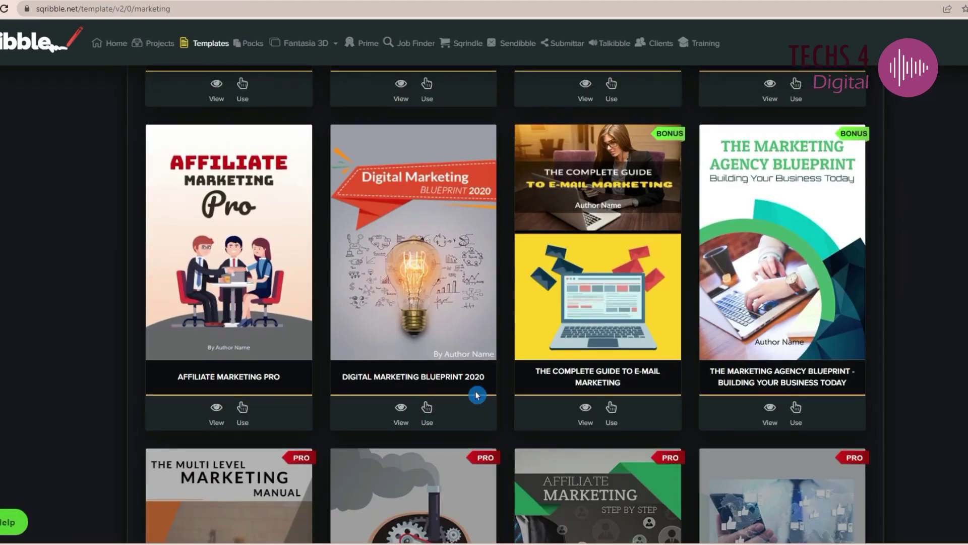
Create an eBook from the Digital Marketing template and edit its cover headline to 'Complete Guide To'
{"action": "left_click", "coordinate": [445, 272]}
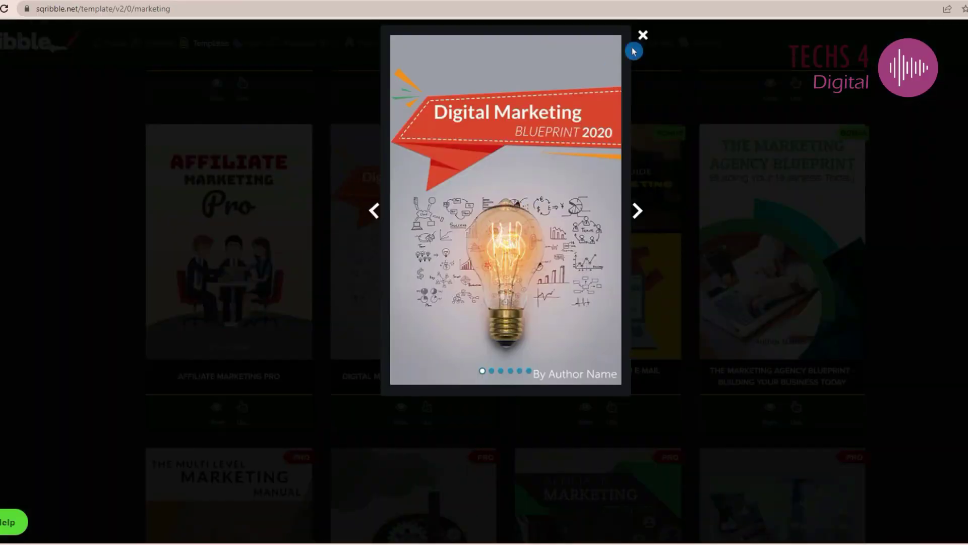
{"action": "left_click", "coordinate": [429, 409]}
{"action": "left_click", "coordinate": [534, 272]}
{"action": "type", "text": "Digital marketing"}
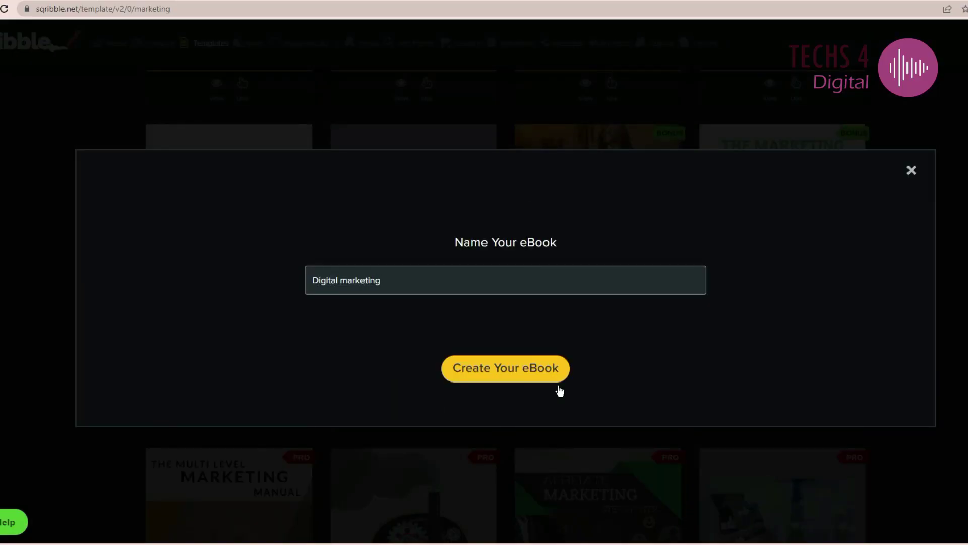
{"action": "left_click", "coordinate": [558, 383]}
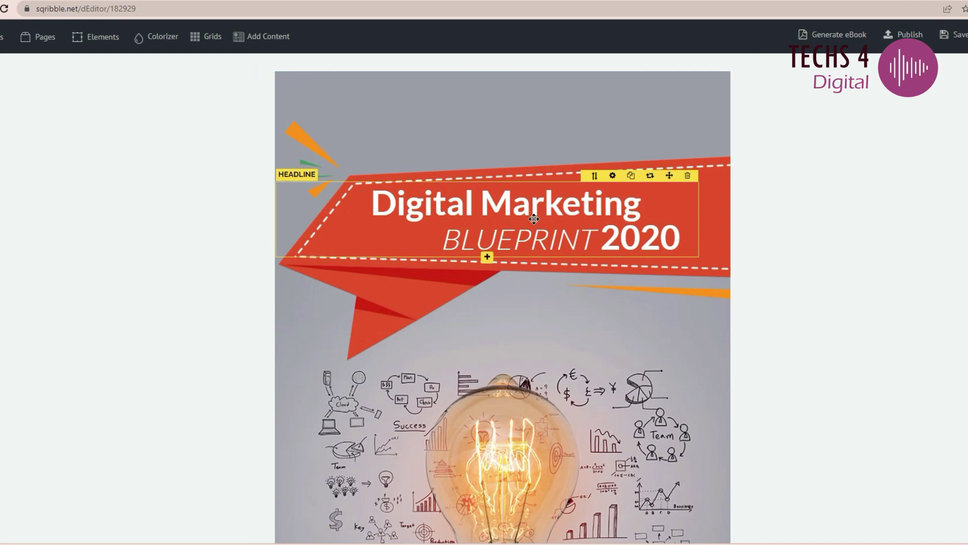
{"action": "left_click", "coordinate": [376, 206]}
{"action": "type", "text": "Comptele GuidDigital"}
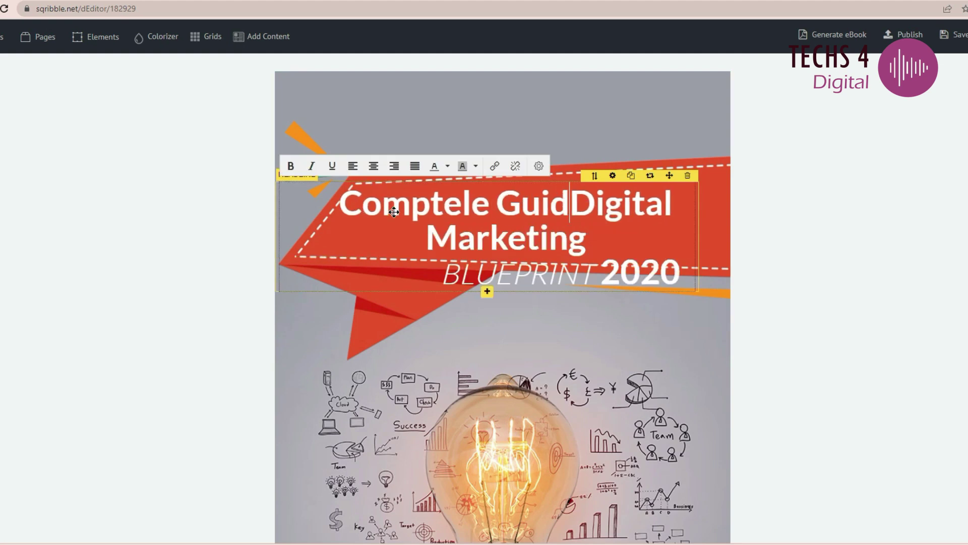
{"action": "type", "text": "e To"}
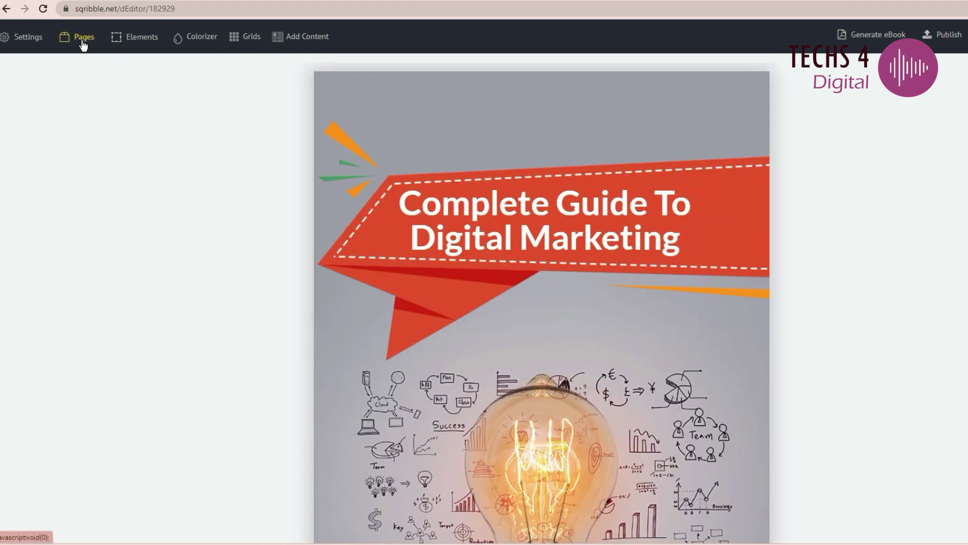
Browse Pages 1-2, Settings, Elements and the Colorizer, then overlay a Narrow grid
{"action": "left_click", "coordinate": [45, 36]}
{"action": "left_click", "coordinate": [44, 154]}
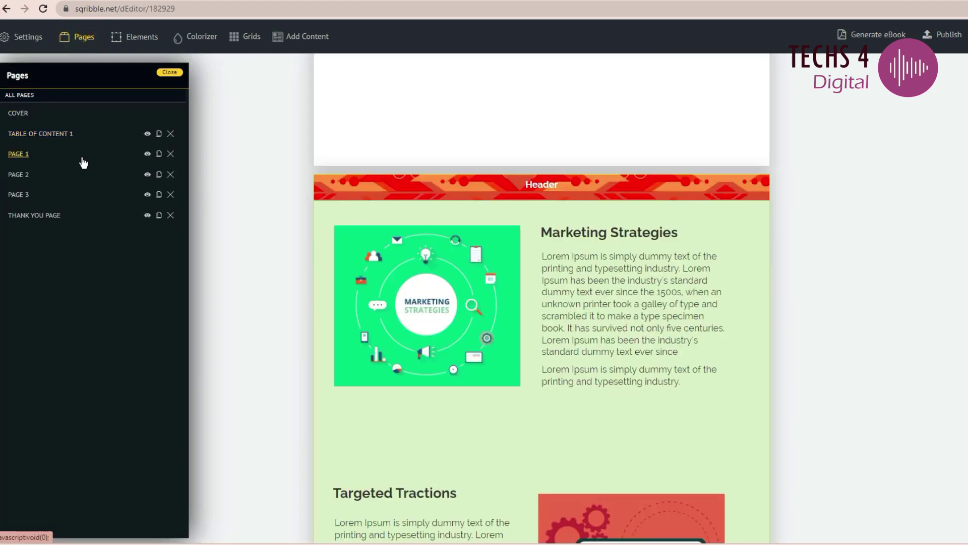
{"action": "left_click", "coordinate": [82, 173]}
{"action": "left_click", "coordinate": [23, 43]}
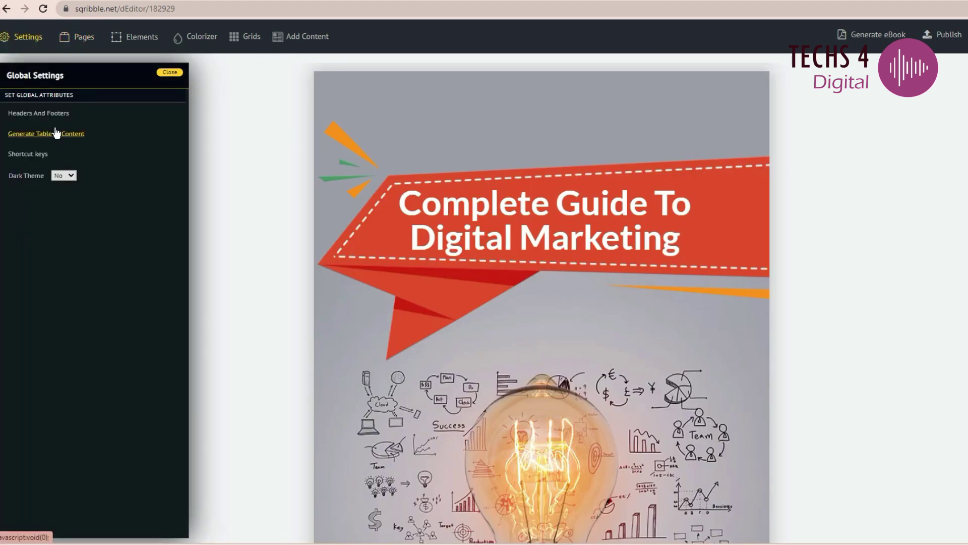
{"action": "left_click", "coordinate": [139, 43]}
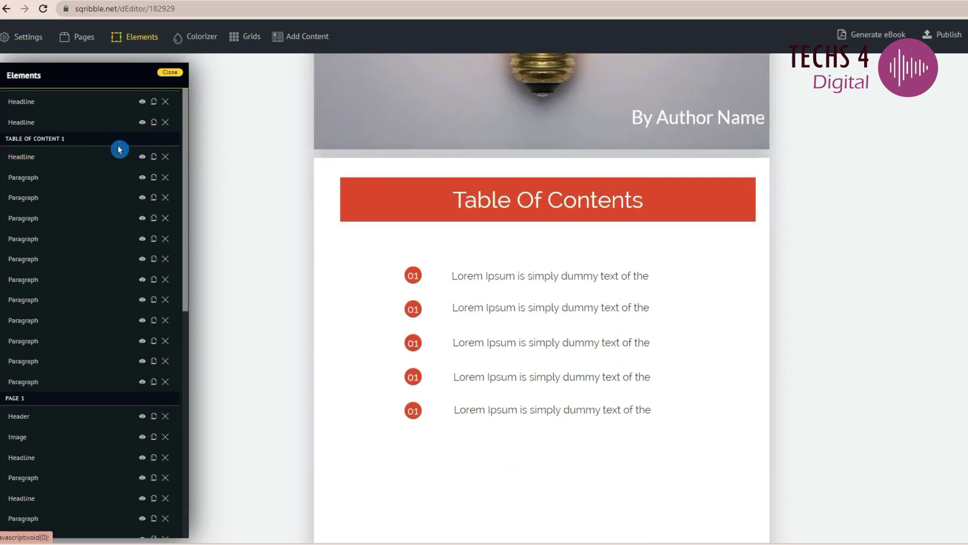
{"action": "left_click", "coordinate": [197, 37]}
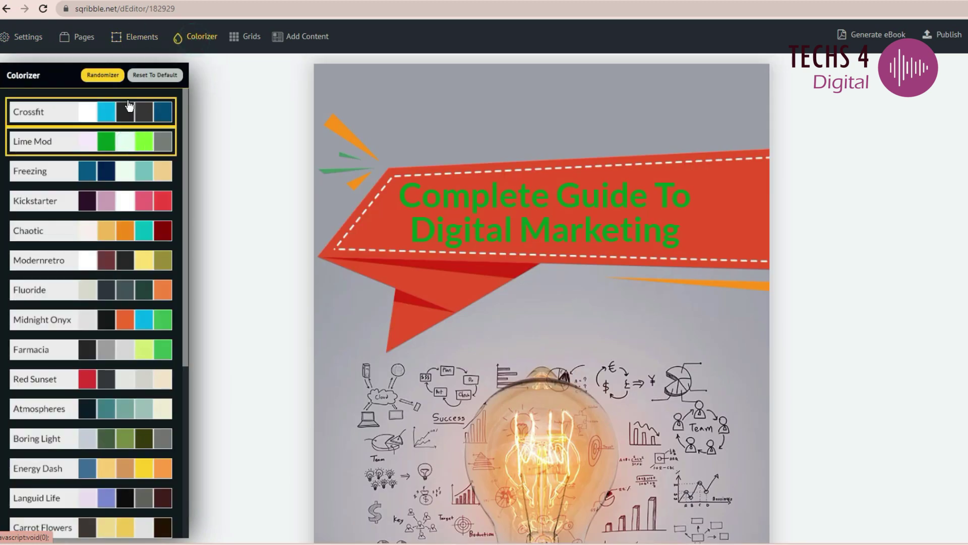
{"action": "left_click", "coordinate": [271, 73]}
{"action": "left_click", "coordinate": [464, 281]}
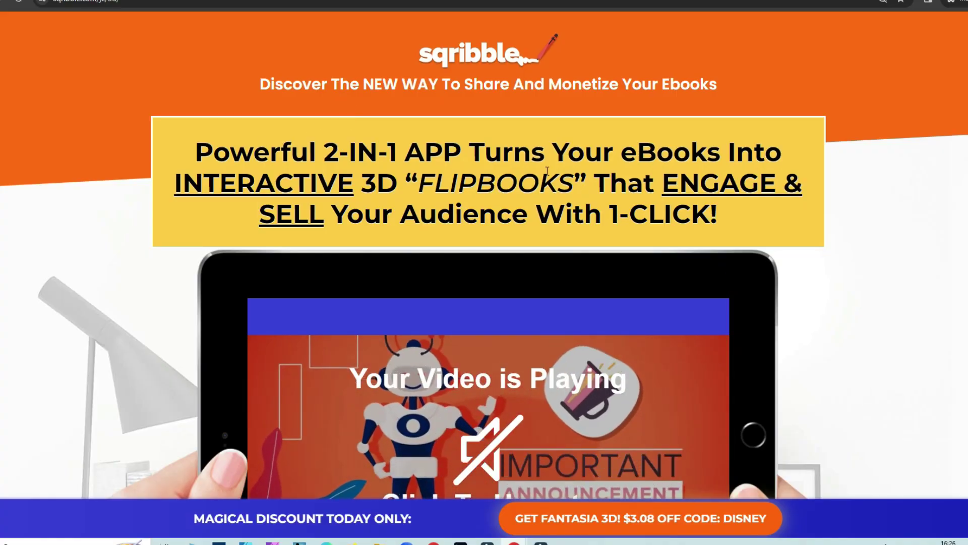
{"action": "scroll", "coordinate": [810, 289], "scroll_direction": "down", "scroll_amount": 5}
{"action": "scroll", "coordinate": [810, 291], "scroll_direction": "down", "scroll_amount": 2}
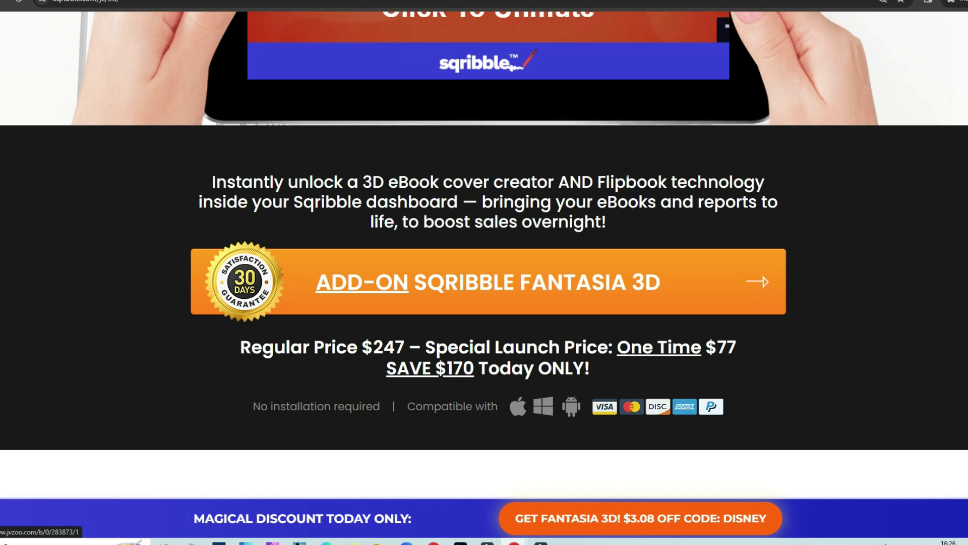
{"action": "scroll", "coordinate": [820, 244], "scroll_direction": "up", "scroll_amount": 7}
{"action": "scroll", "coordinate": [893, 283], "scroll_direction": "down", "scroll_amount": 15}
{"action": "scroll", "coordinate": [892, 283], "scroll_direction": "up", "scroll_amount": 3}
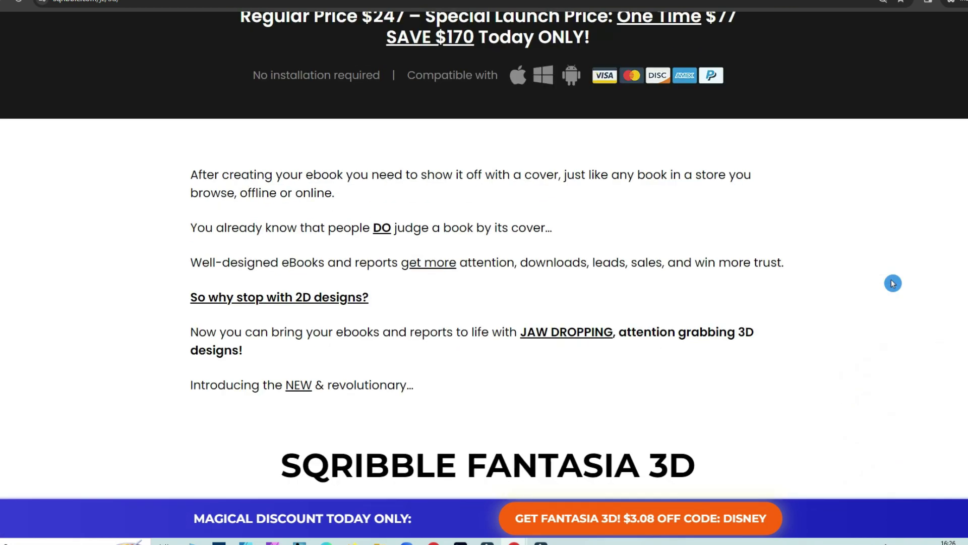
{"action": "scroll", "coordinate": [893, 283], "scroll_direction": "down", "scroll_amount": 8}
{"action": "scroll", "coordinate": [893, 283], "scroll_direction": "up", "scroll_amount": 3}
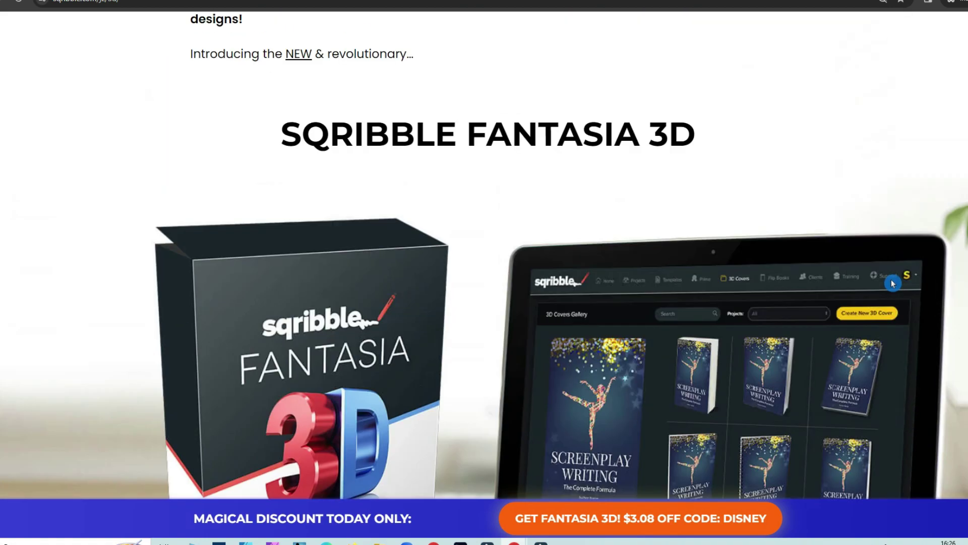
{"action": "scroll", "coordinate": [893, 283], "scroll_direction": "down", "scroll_amount": 6}
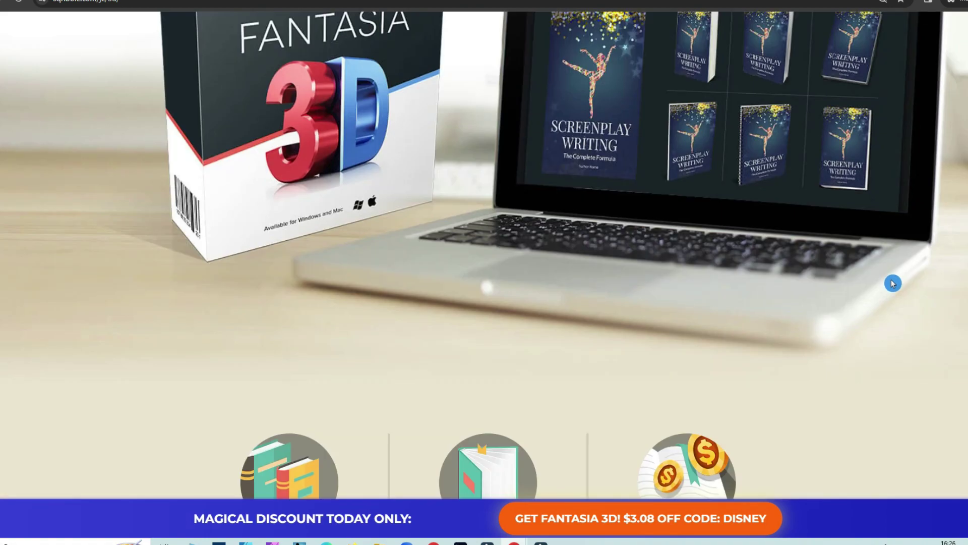
{"action": "scroll", "coordinate": [892, 283], "scroll_direction": "down", "scroll_amount": 10}
{"action": "scroll", "coordinate": [893, 283], "scroll_direction": "up", "scroll_amount": 6}
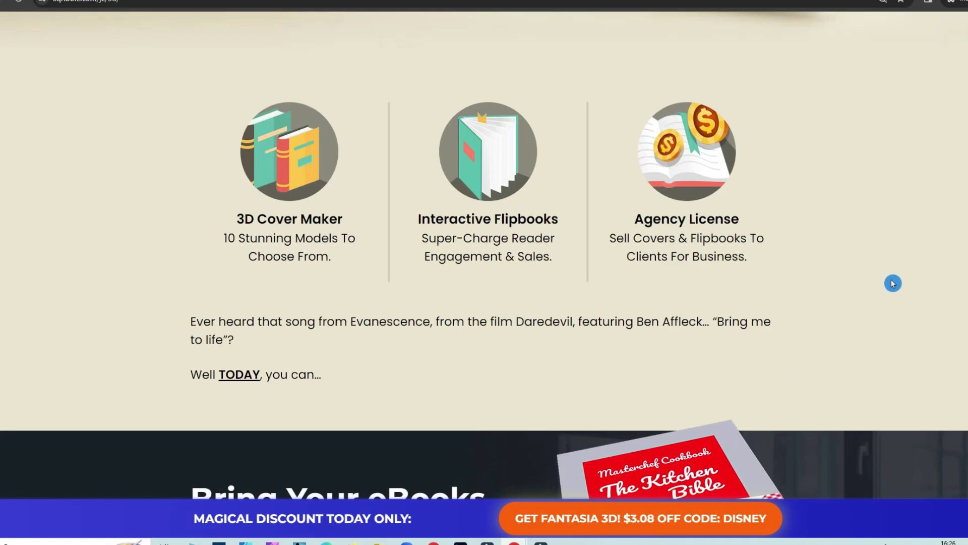
{"action": "scroll", "coordinate": [893, 283], "scroll_direction": "down", "scroll_amount": 12}
{"action": "scroll", "coordinate": [893, 283], "scroll_direction": "down", "scroll_amount": 15}
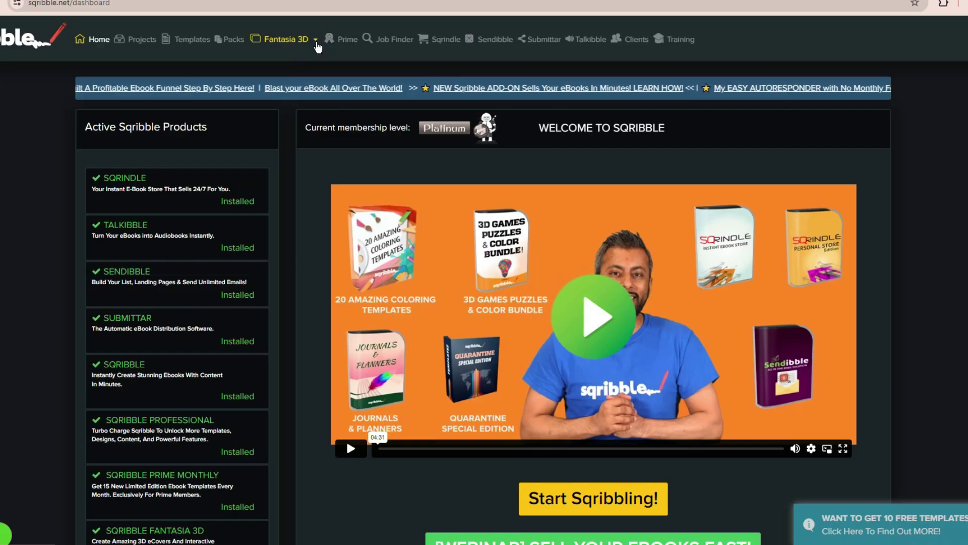
Open the Flip Books gallery from the Fantasia 3D menu
{"action": "left_click", "coordinate": [316, 39]}
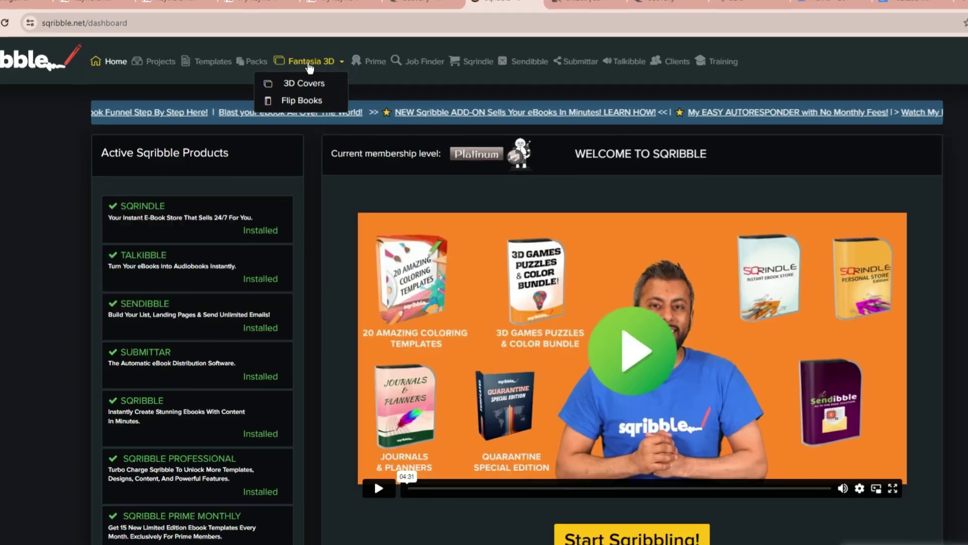
{"action": "left_click", "coordinate": [284, 40]}
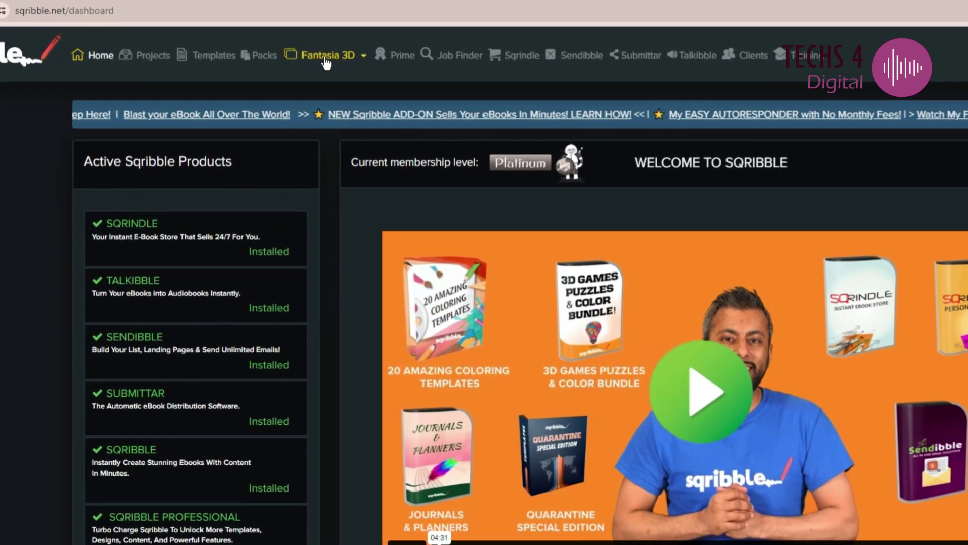
{"action": "left_click", "coordinate": [317, 60]}
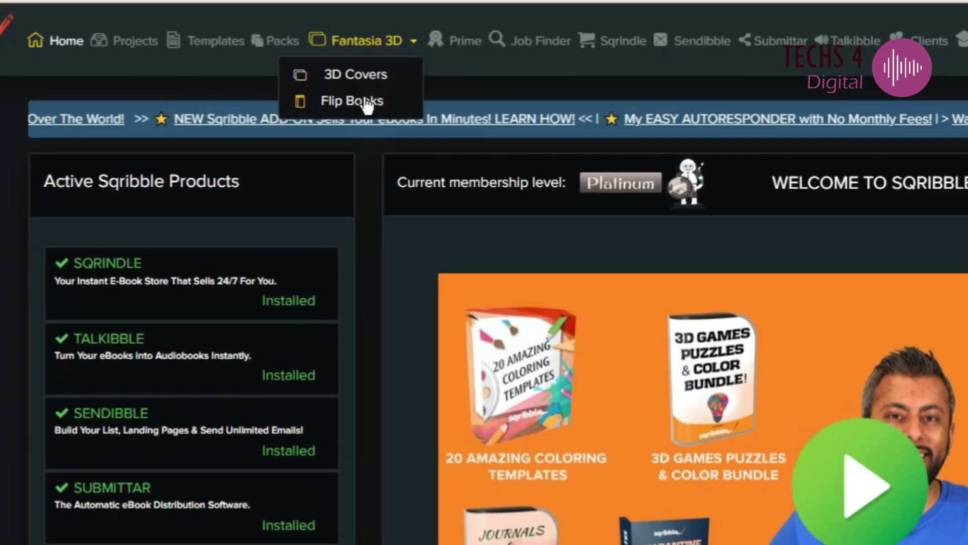
{"action": "left_click", "coordinate": [911, 212]}
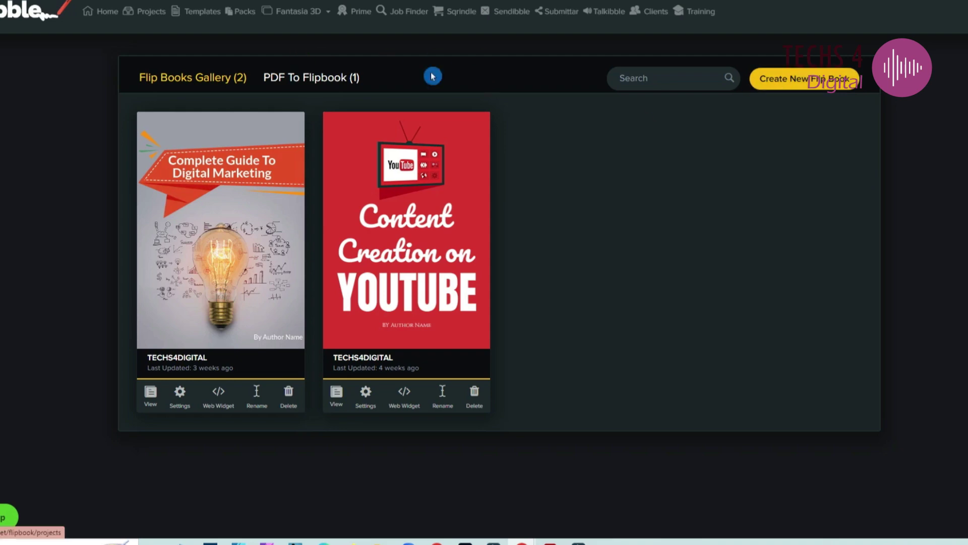
Upload 5-best-tools-to-rank-your-videos-in-youtube.pdf under PDF To Flipbook and create a new flipbook
{"action": "left_click", "coordinate": [328, 81]}
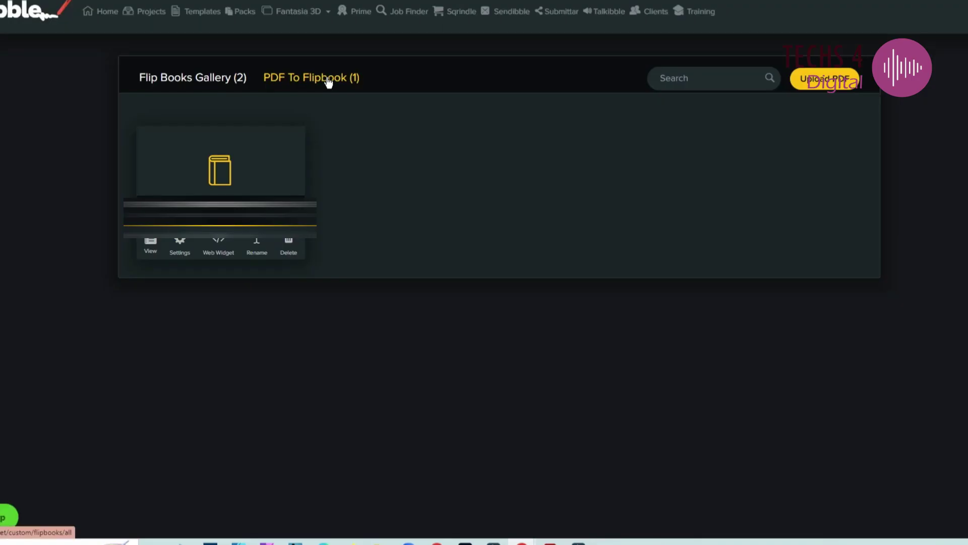
{"action": "left_click", "coordinate": [821, 84]}
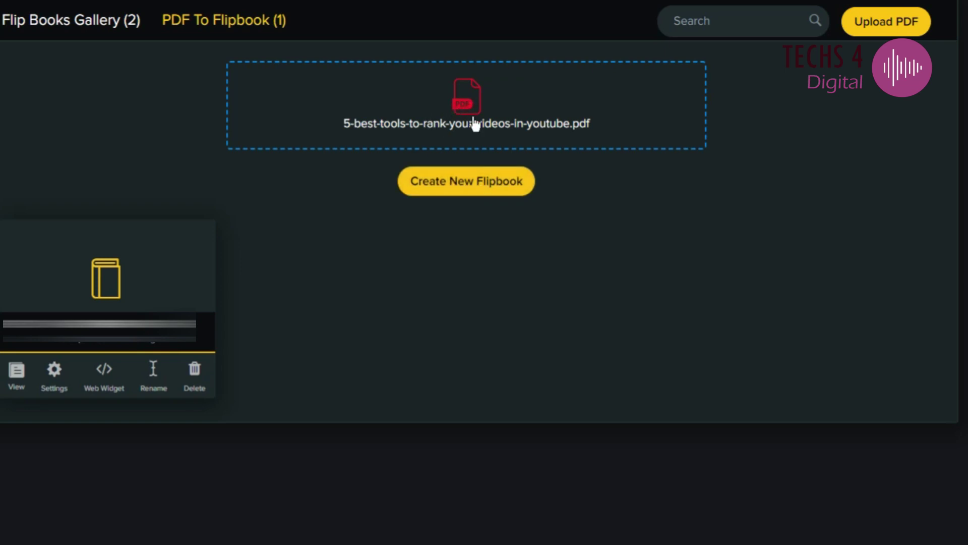
{"action": "left_click", "coordinate": [480, 184]}
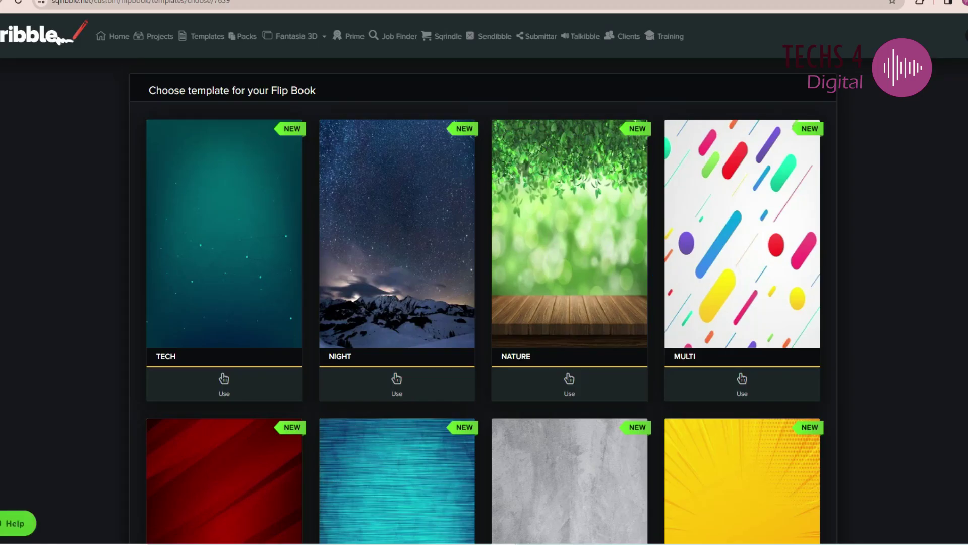
Apply the TECH template, name the flipbook 'Tools for YouTube ranking', and finish
{"action": "scroll", "coordinate": [660, 277], "scroll_direction": "down", "scroll_amount": 10}
{"action": "scroll", "coordinate": [741, 333], "scroll_direction": "up", "scroll_amount": 10}
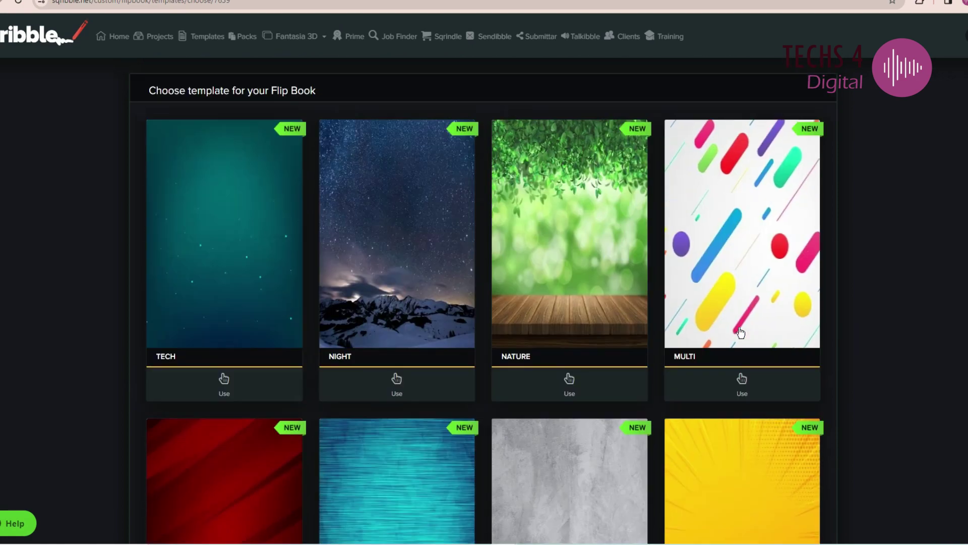
{"action": "left_click", "coordinate": [244, 382]}
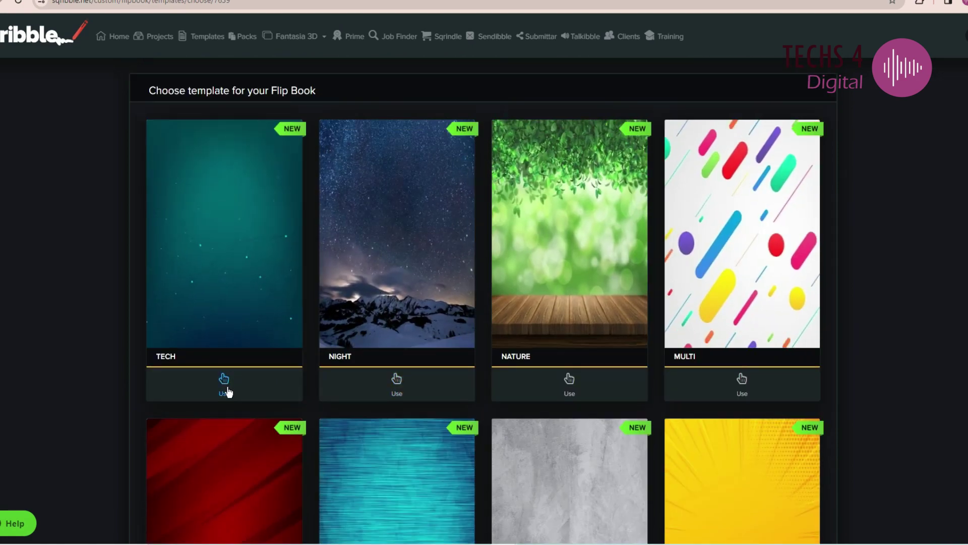
{"action": "scroll", "coordinate": [227, 350], "scroll_direction": "down", "scroll_amount": 10}
{"action": "scroll", "coordinate": [227, 350], "scroll_direction": "up", "scroll_amount": 10}
{"action": "left_click", "coordinate": [224, 379]}
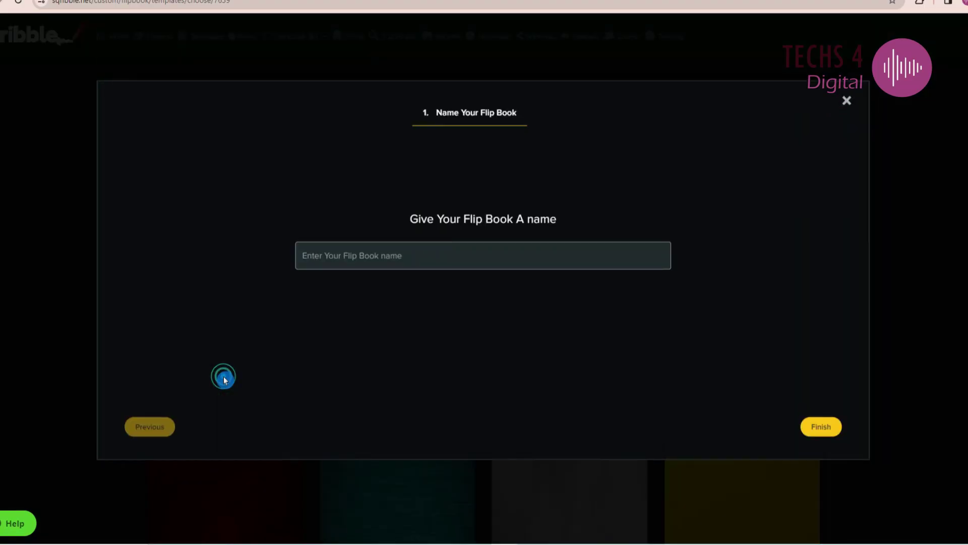
{"action": "left_click", "coordinate": [350, 275]}
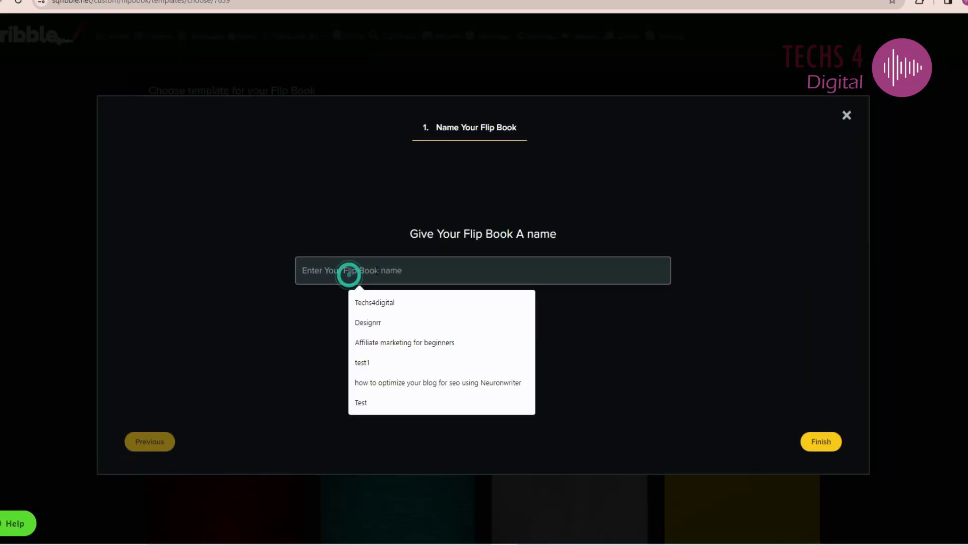
{"action": "type", "text": "Tools for youtube ranking"}
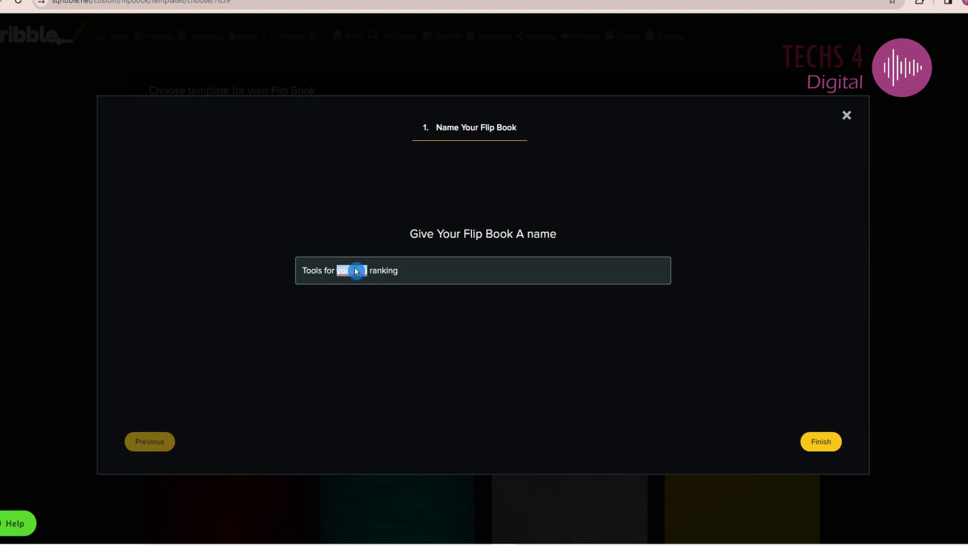
{"action": "left_click", "coordinate": [379, 47]}
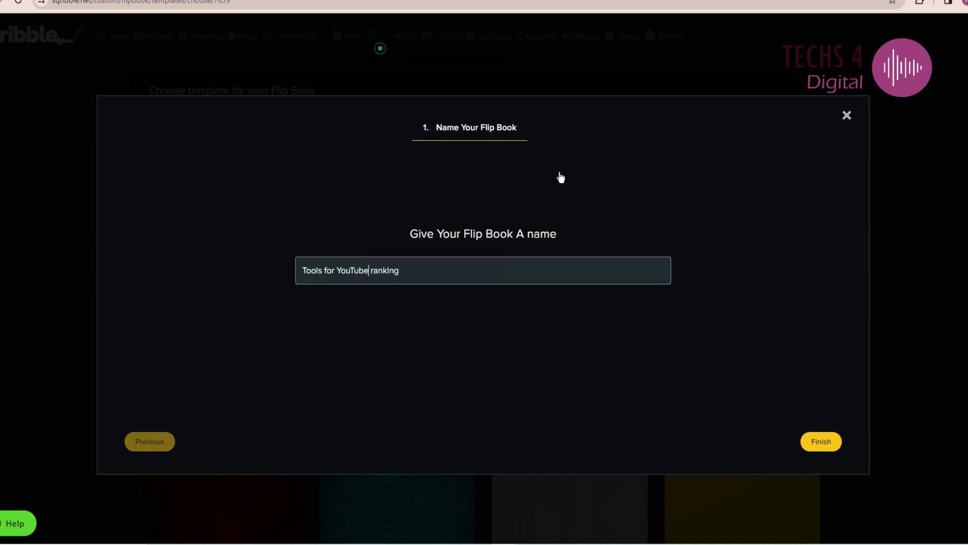
{"action": "left_click", "coordinate": [821, 442]}
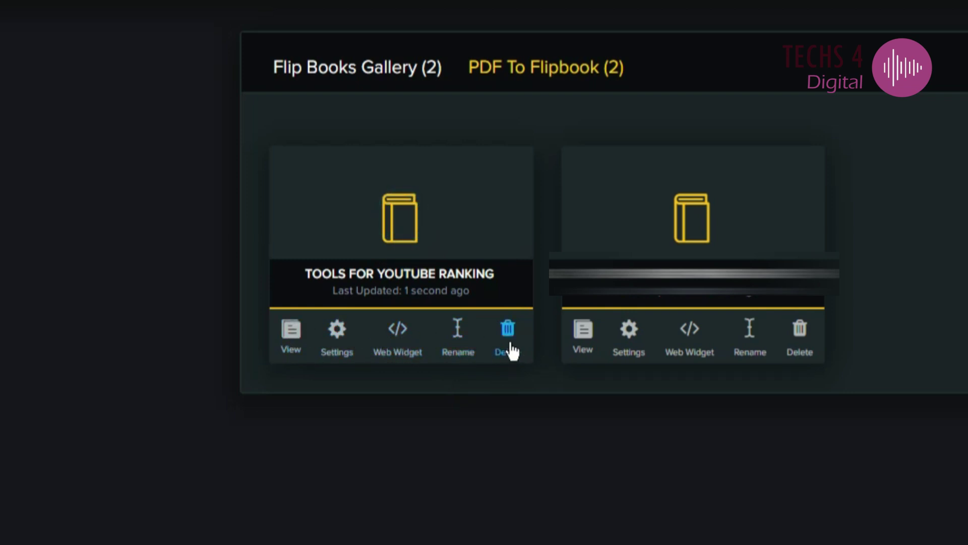
Toggle the ranking flipbook's Public URL and Show Sound Option on, then back off
{"action": "left_click", "coordinate": [347, 349]}
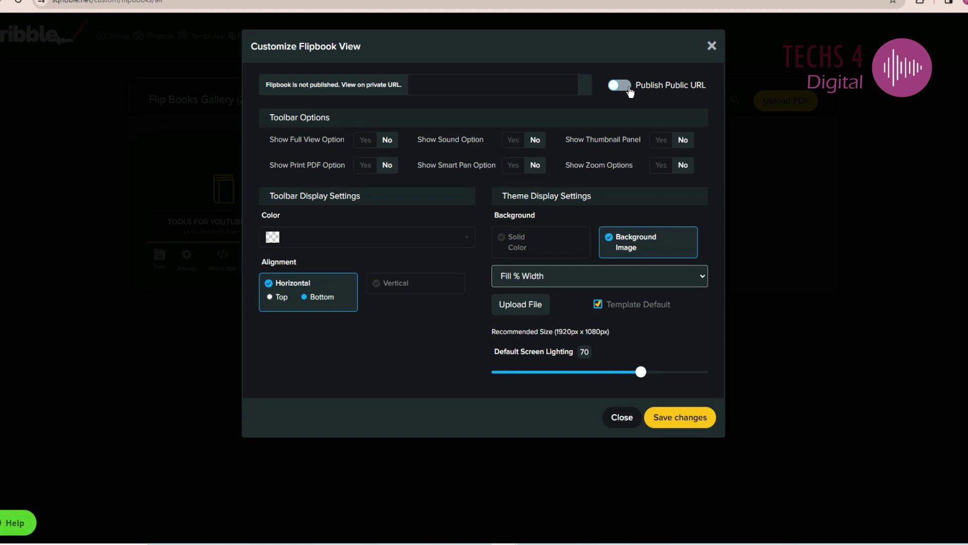
{"action": "left_click", "coordinate": [620, 86]}
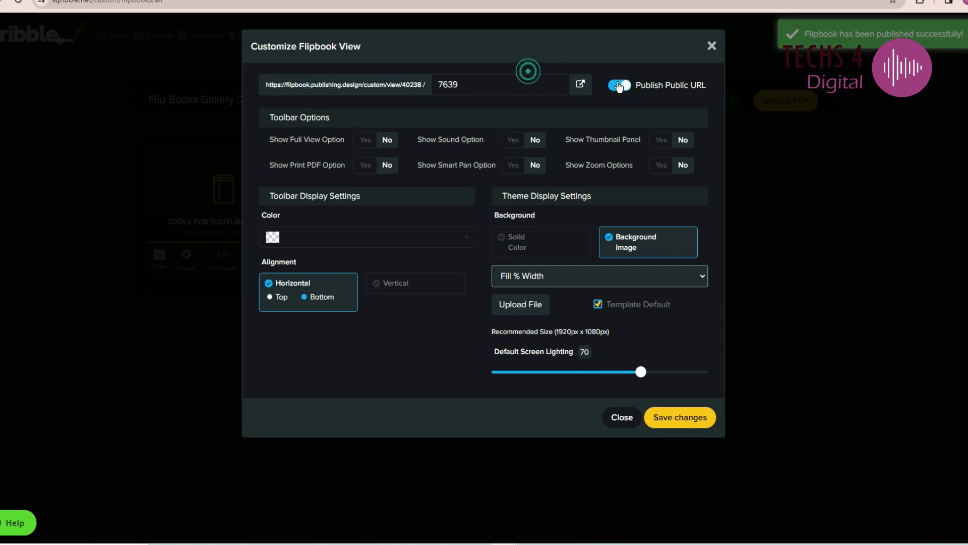
{"action": "left_click", "coordinate": [619, 85]}
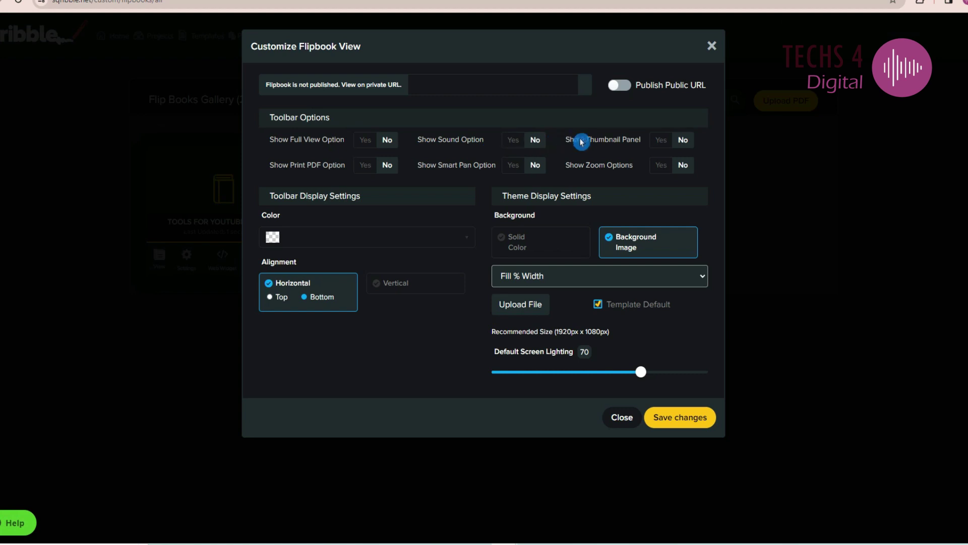
{"action": "left_click", "coordinate": [521, 145]}
{"action": "left_click", "coordinate": [536, 144]}
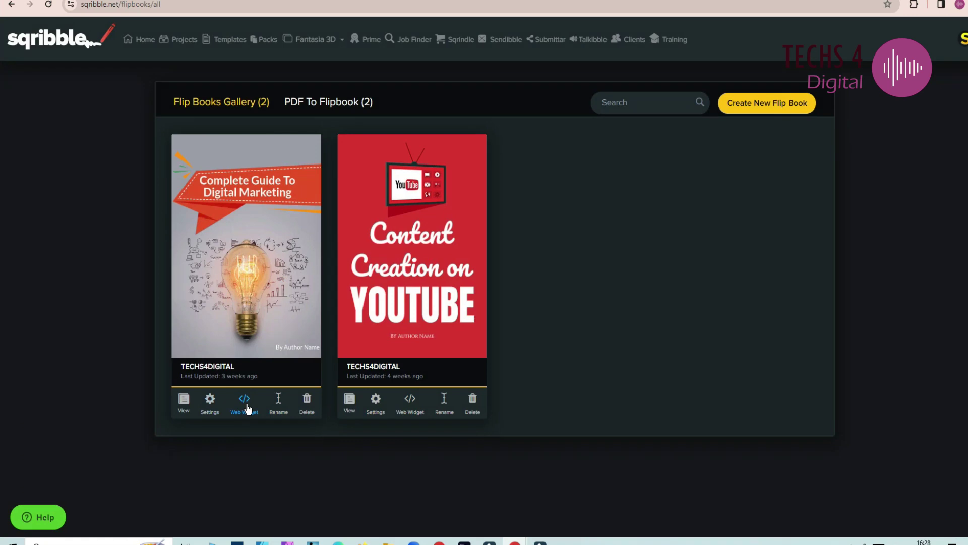
{"action": "left_click", "coordinate": [245, 401]}
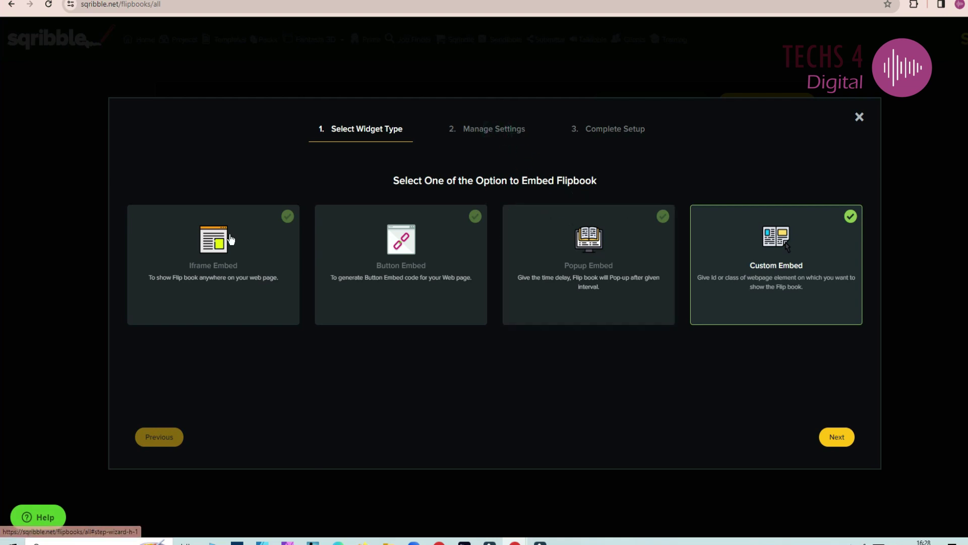
Try the Iframe Embed for the Digital Marketing flipbook, back out, and view the ranking flipbook
{"action": "left_click", "coordinate": [237, 269]}
{"action": "left_click", "coordinate": [847, 439]}
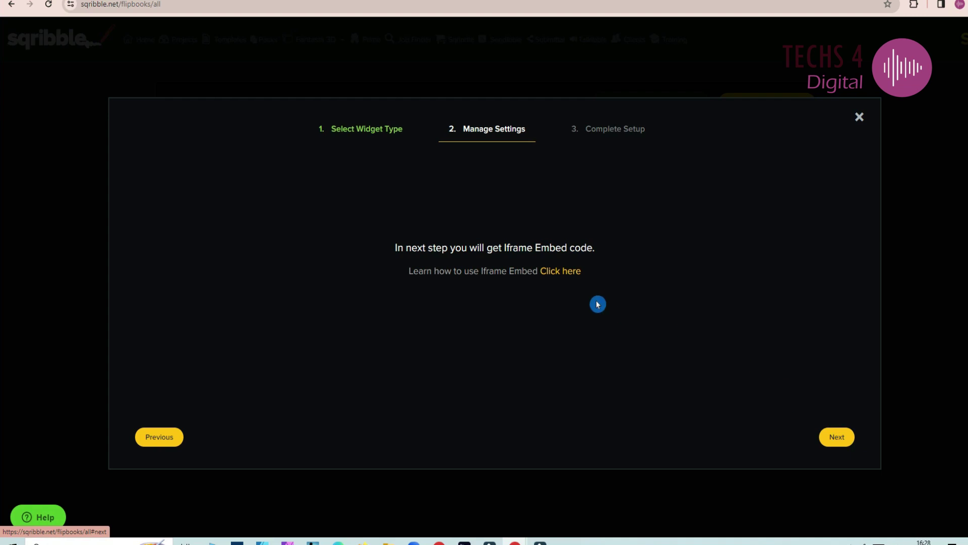
{"action": "left_click", "coordinate": [379, 139]}
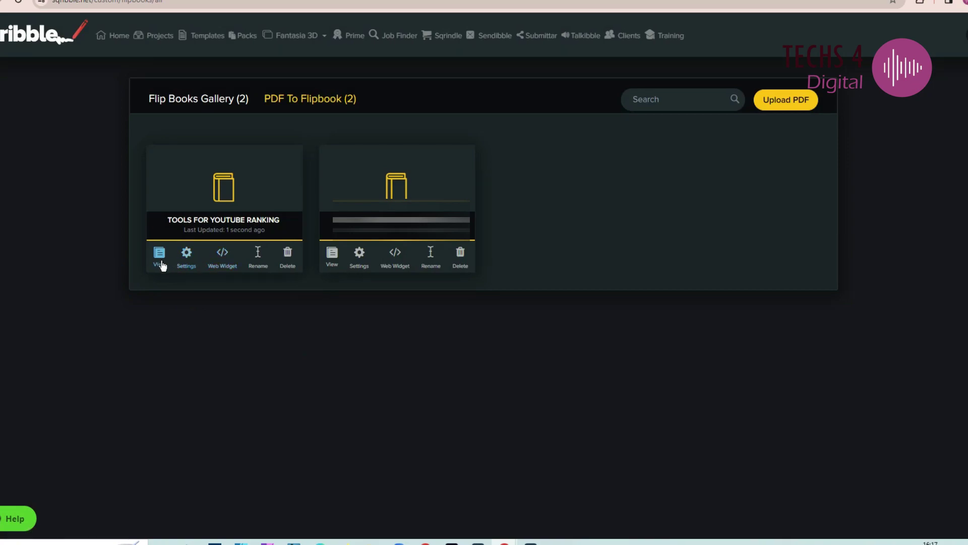
{"action": "left_click", "coordinate": [158, 255]}
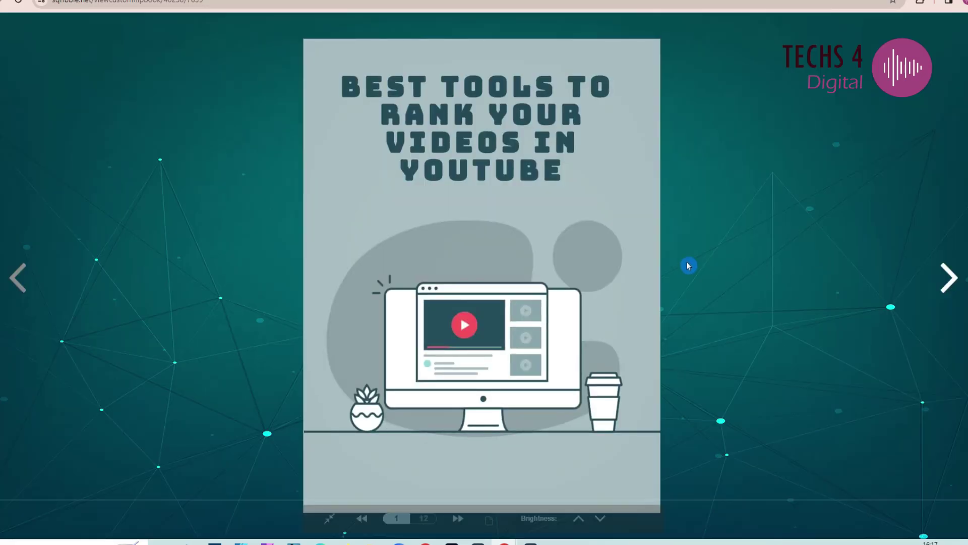
Page through the YouTube ranking flipbook, raising and then lowering its brightness
{"action": "left_click", "coordinate": [946, 287]}
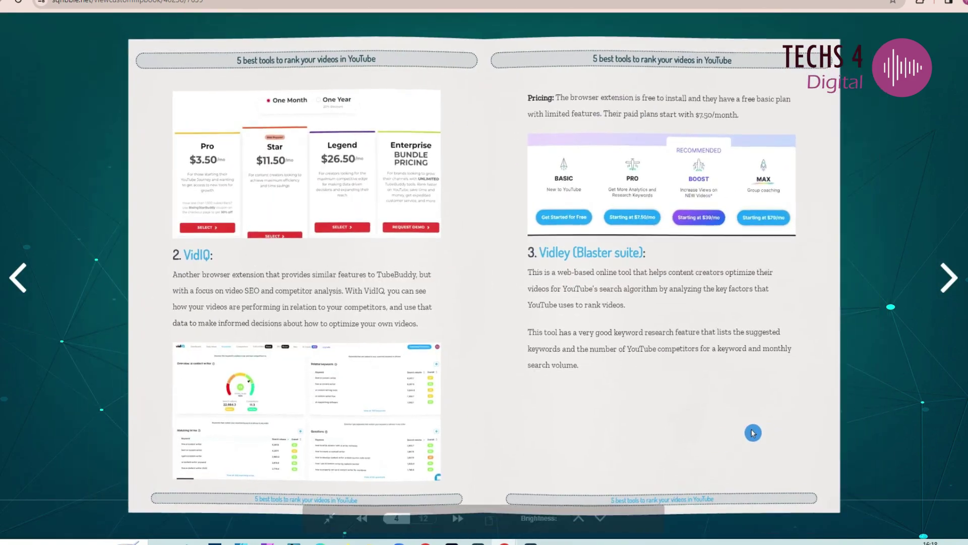
{"action": "left_click", "coordinate": [579, 518]}
{"action": "left_click", "coordinate": [578, 518]}
{"action": "left_click", "coordinate": [600, 519]}
{"action": "left_click", "coordinate": [600, 519]}
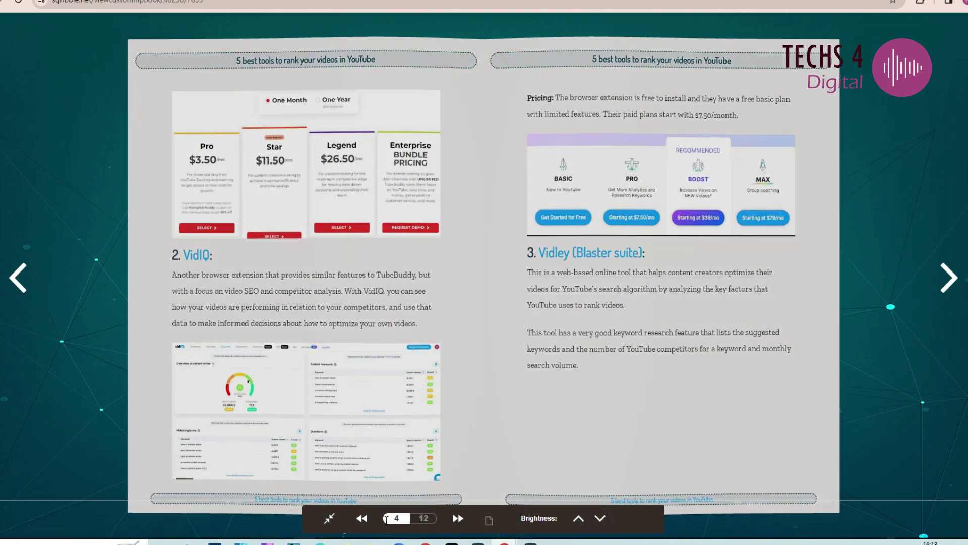
{"action": "left_click", "coordinate": [458, 518]}
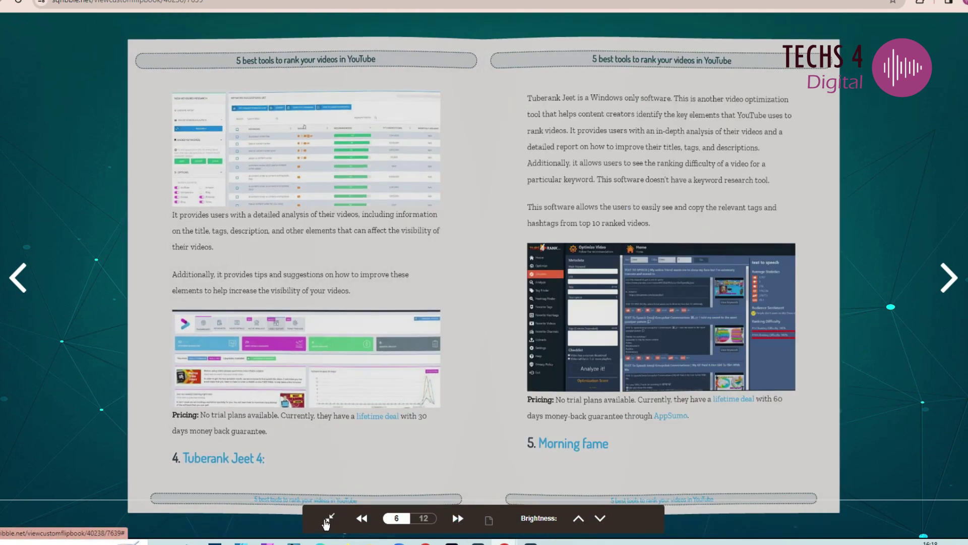
{"action": "left_click", "coordinate": [458, 519]}
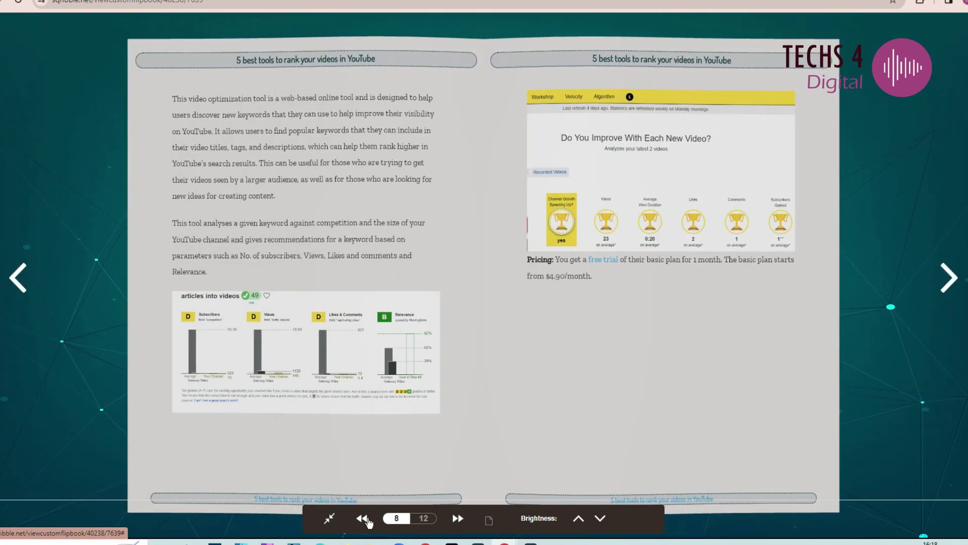
{"action": "left_click", "coordinate": [362, 519]}
{"action": "left_click", "coordinate": [457, 520]}
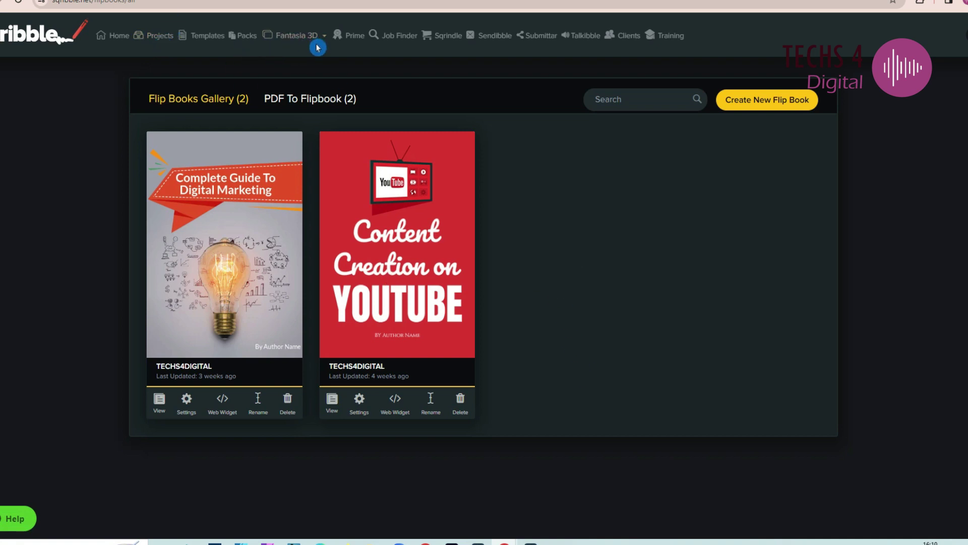
Start a new 3D cover named 'YouTube Ranking' from the 3D Covers gallery
{"action": "left_click", "coordinate": [305, 55]}
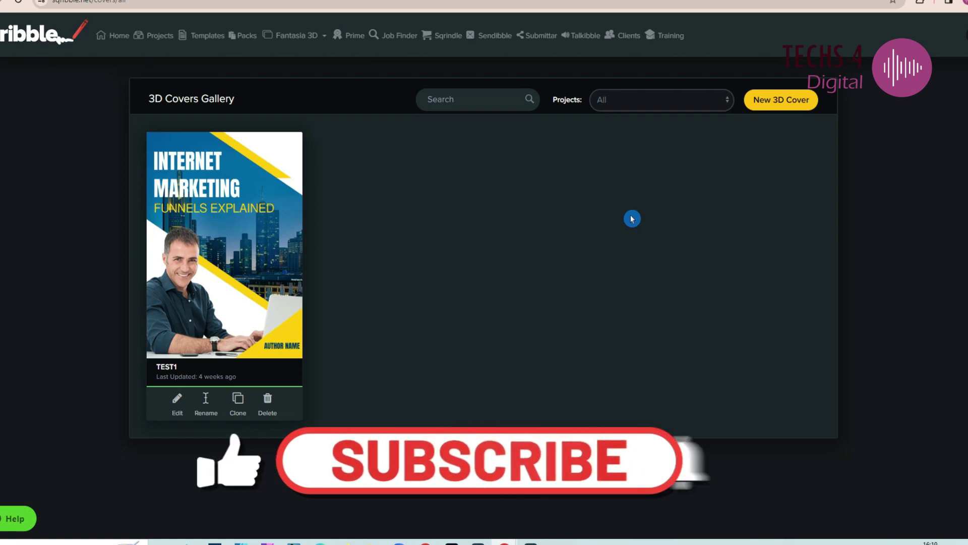
{"action": "left_click", "coordinate": [787, 101]}
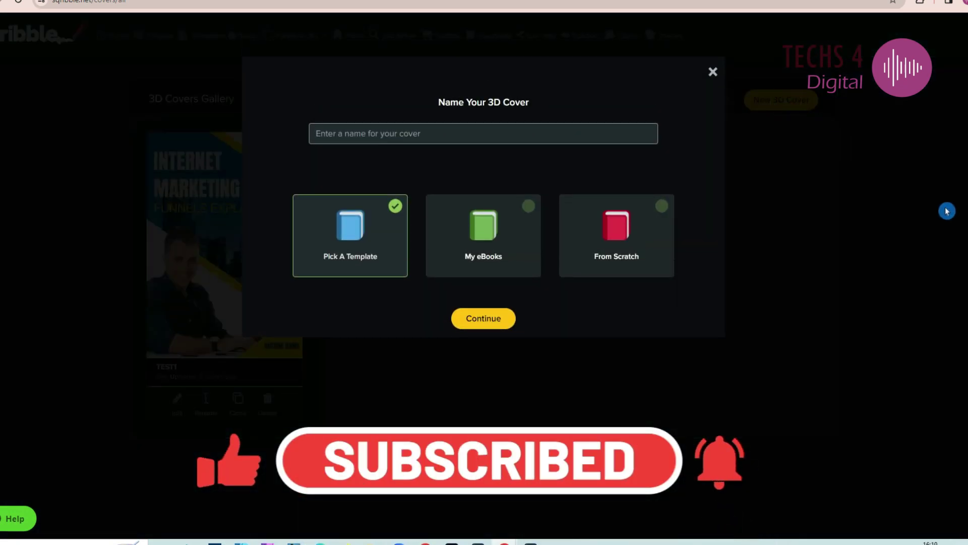
{"action": "left_click", "coordinate": [432, 130]}
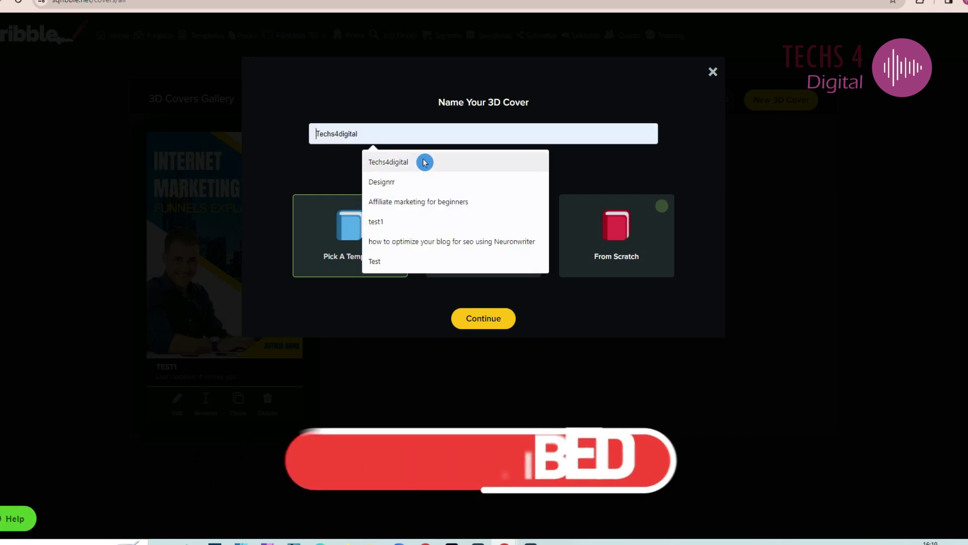
{"action": "type", "text": "Youtbe"}
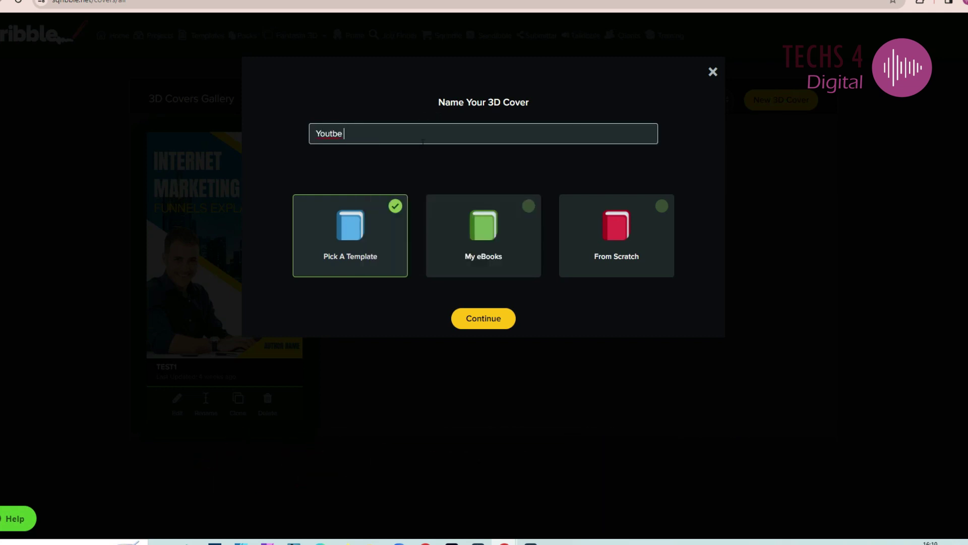
{"action": "type", "text": " Ranking"}
{"action": "right_click", "coordinate": [325, 133]}
{"action": "left_click", "coordinate": [343, 139]}
Base the cover on My eBooks and select the Digital Marketing eBook project
{"action": "left_click", "coordinate": [662, 208]}
{"action": "left_click", "coordinate": [524, 226]}
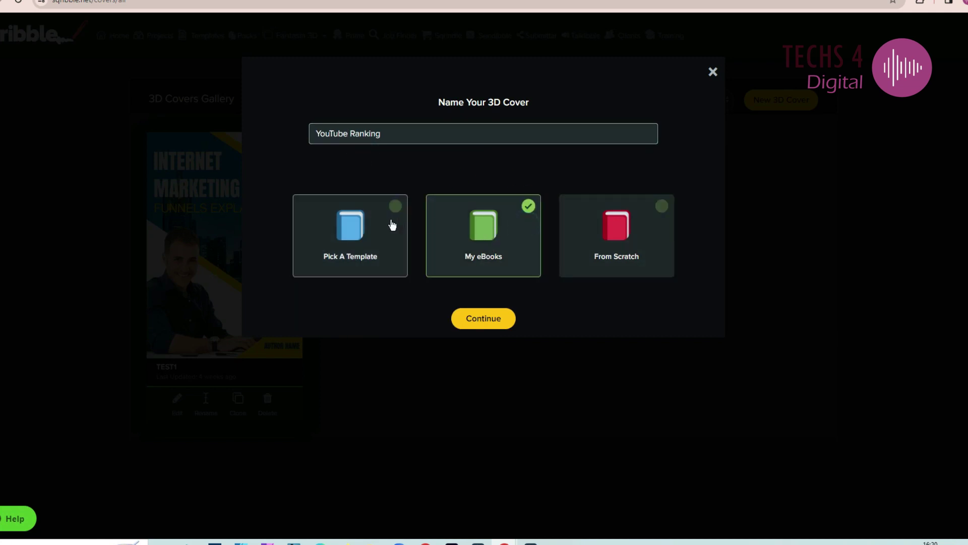
{"action": "left_click", "coordinate": [392, 225]}
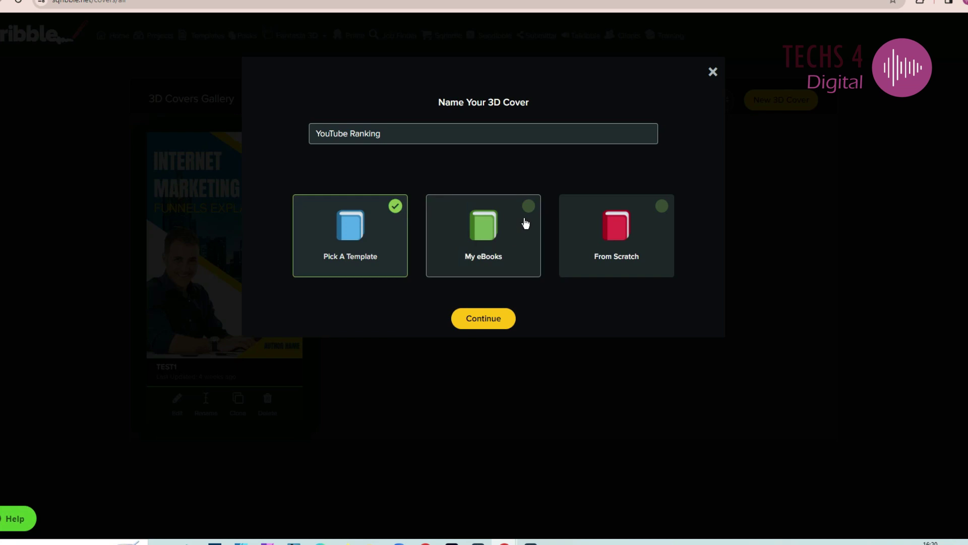
{"action": "left_click", "coordinate": [526, 222]}
{"action": "left_click", "coordinate": [492, 323]}
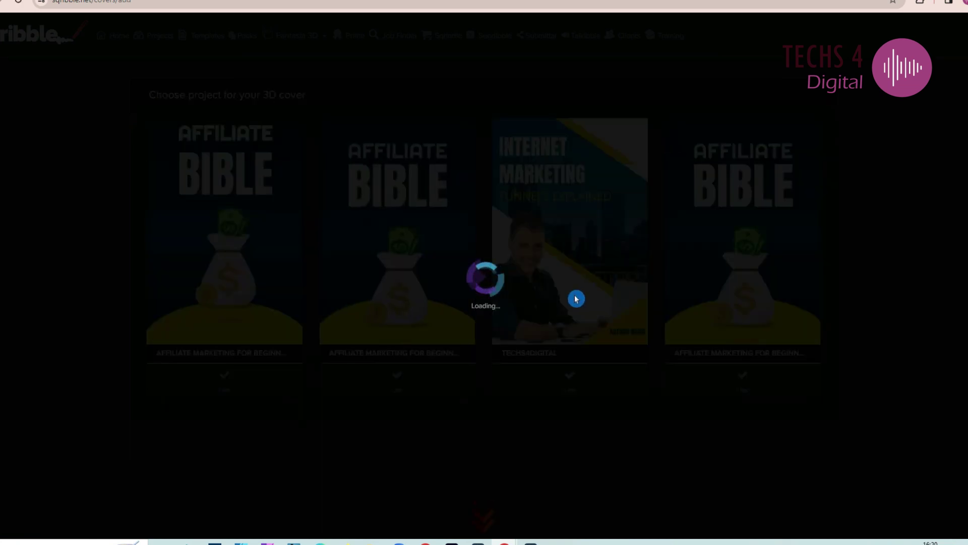
{"action": "scroll", "coordinate": [251, 365], "scroll_direction": "down", "scroll_amount": 3}
{"action": "left_click", "coordinate": [785, 325]}
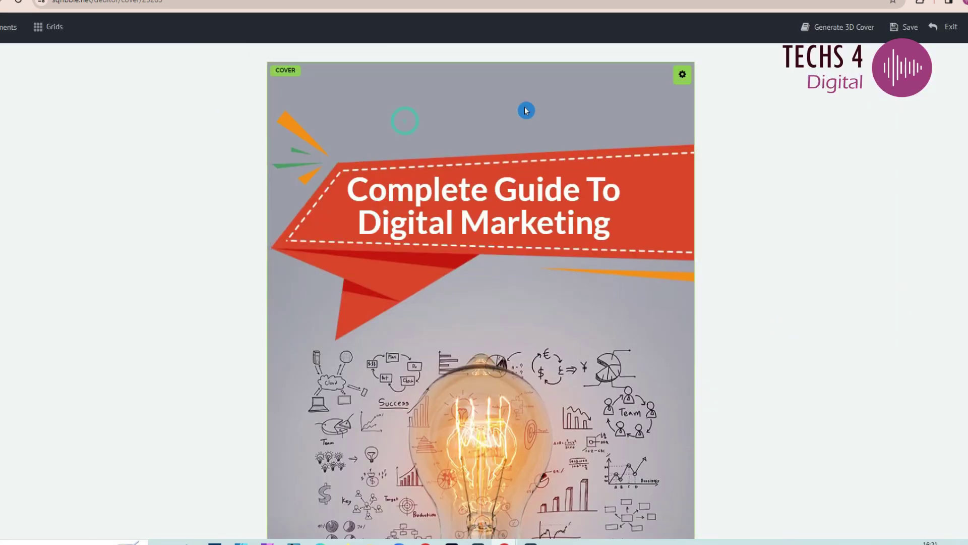
{"action": "left_click", "coordinate": [682, 75]}
Generate a Book-2 3D mockup of the Digital Marketing cover
{"action": "left_click", "coordinate": [828, 29]}
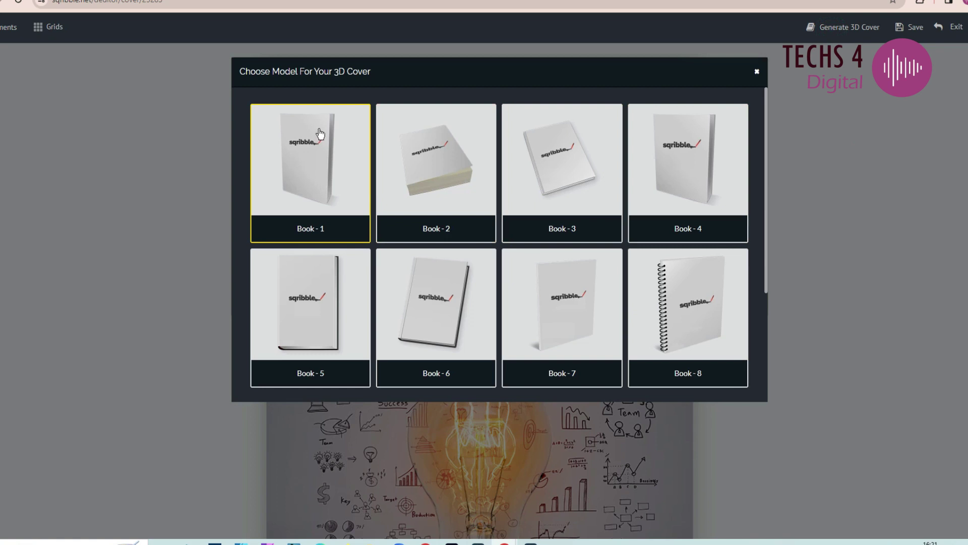
{"action": "scroll", "coordinate": [711, 293], "scroll_direction": "down", "scroll_amount": 3}
{"action": "scroll", "coordinate": [583, 202], "scroll_direction": "up", "scroll_amount": 3}
{"action": "scroll", "coordinate": [566, 310], "scroll_direction": "down", "scroll_amount": 3}
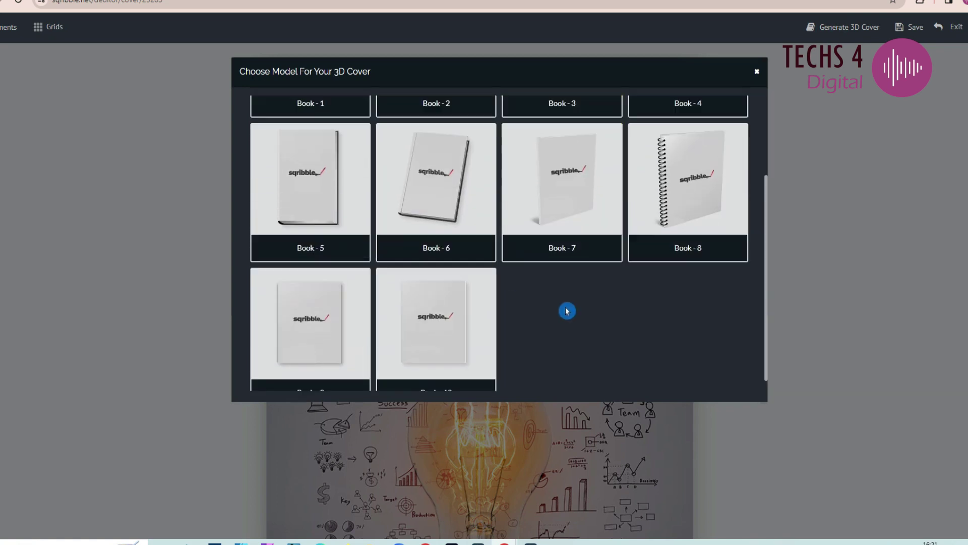
{"action": "scroll", "coordinate": [476, 203], "scroll_direction": "up", "scroll_amount": 3}
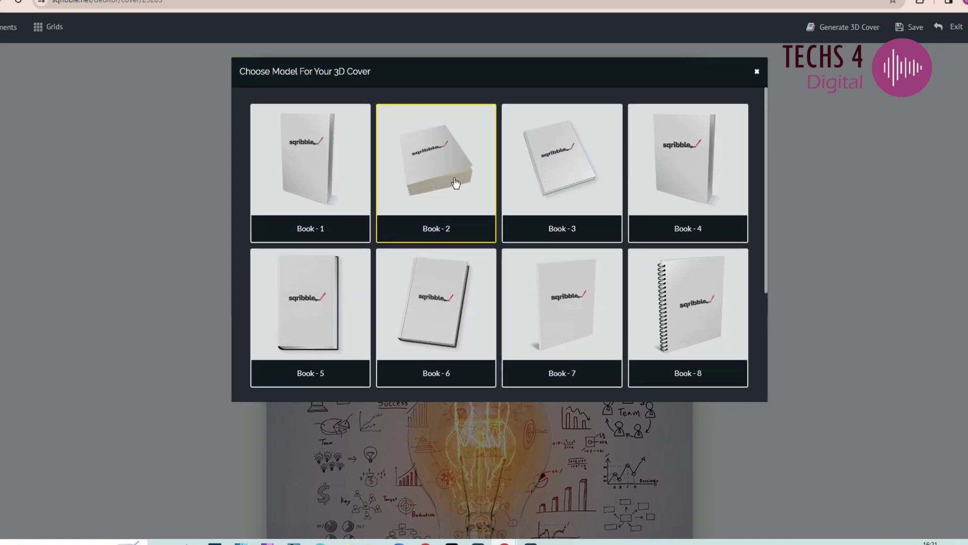
{"action": "left_click", "coordinate": [456, 183]}
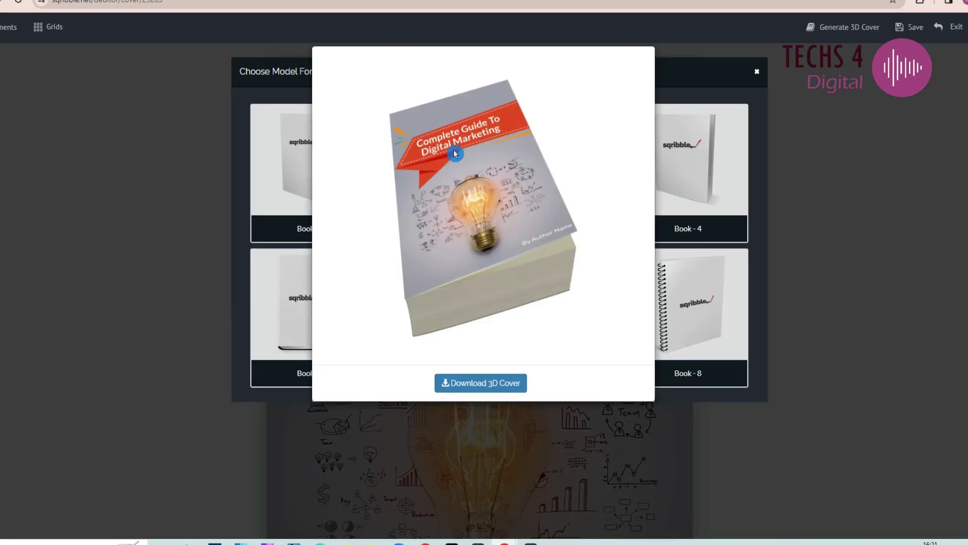
{"action": "left_click", "coordinate": [759, 78]}
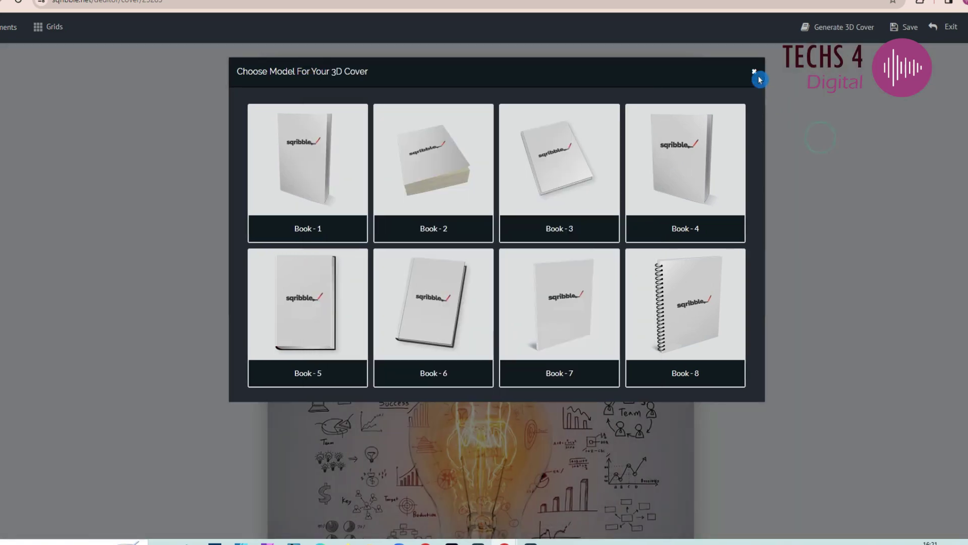
Generate the Book-4 mockup, then set the ranking flipbook to Autoplay
{"action": "left_click", "coordinate": [700, 160]}
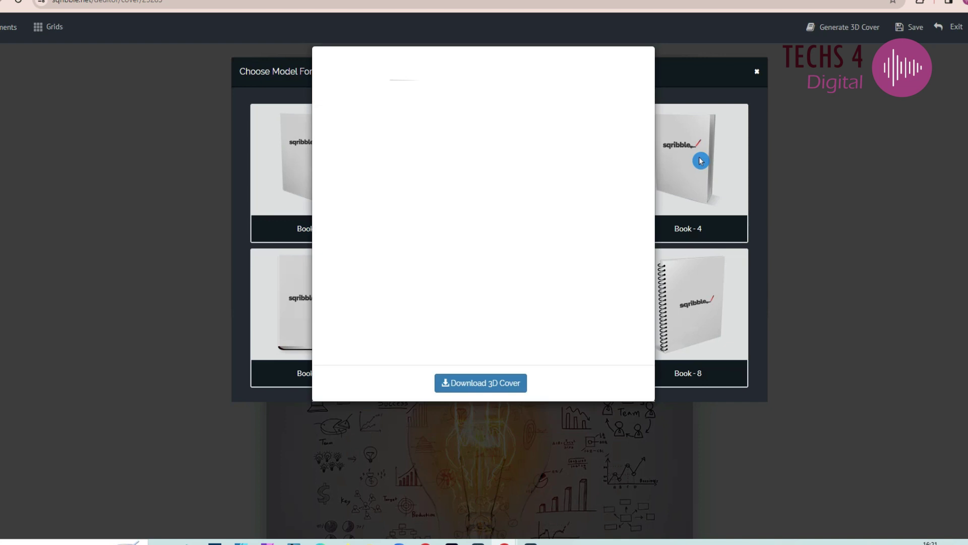
{"action": "left_click", "coordinate": [809, 276]}
{"action": "scroll", "coordinate": [579, 270], "scroll_direction": "down", "scroll_amount": 3}
{"action": "scroll", "coordinate": [694, 190], "scroll_direction": "up", "scroll_amount": 3}
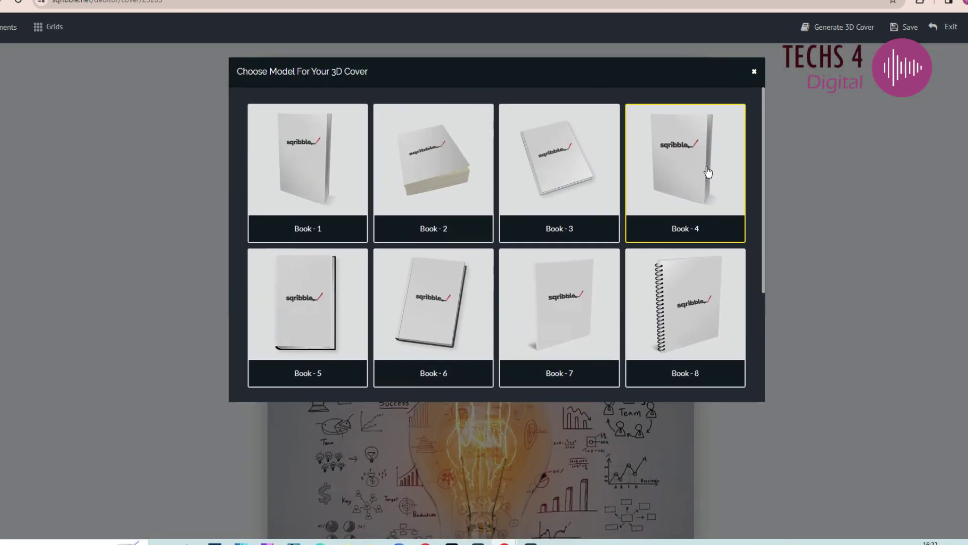
{"action": "left_click", "coordinate": [754, 74]}
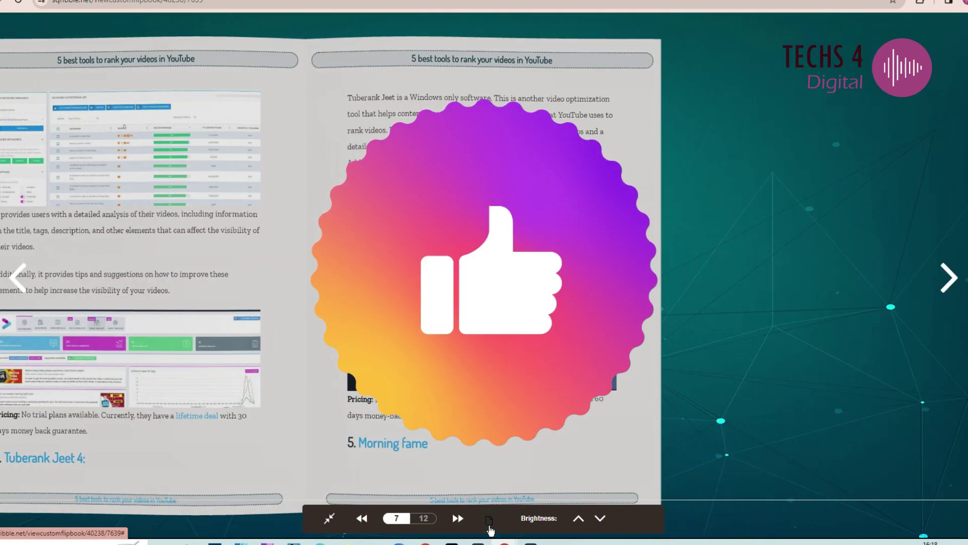
{"action": "left_click", "coordinate": [489, 525]}
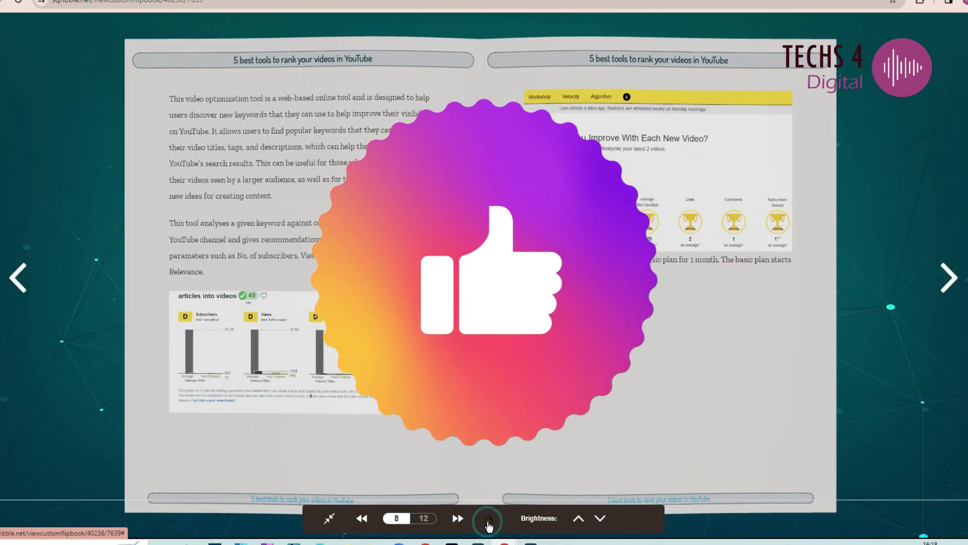